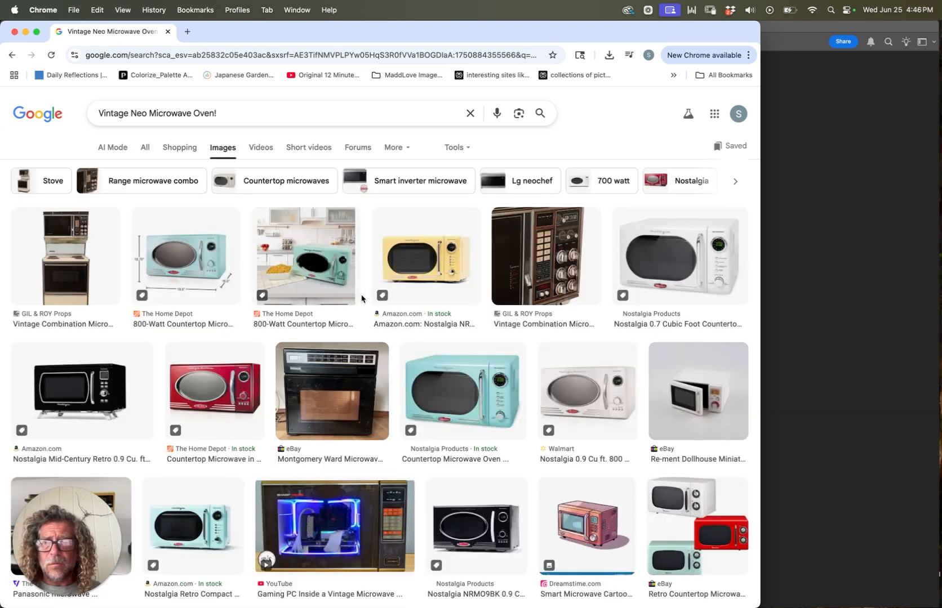
Browse the vintage microwave image results and open the preview of the cream NEO oven from Pazar3.
scroll(367, 312, "down", 10)
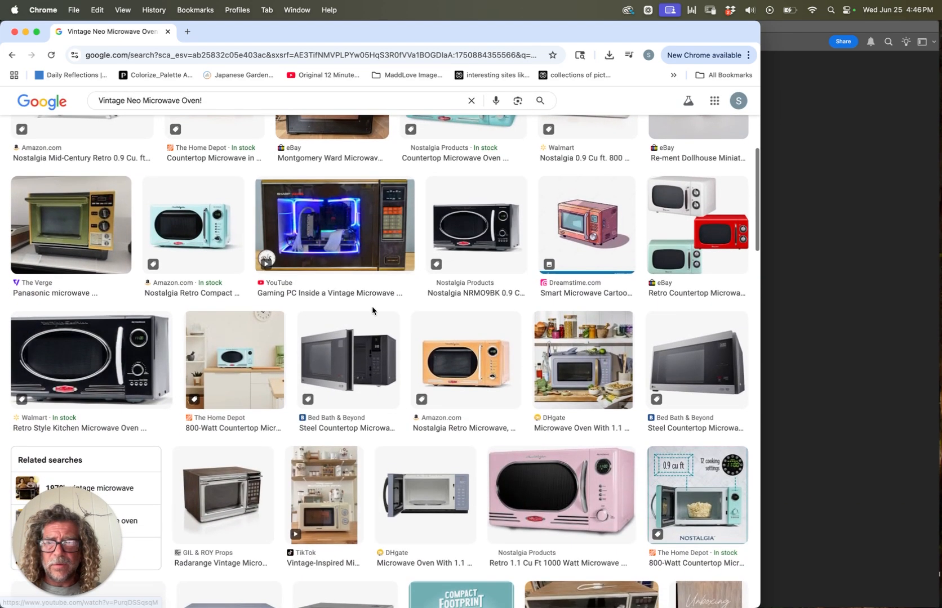
scroll(372, 312, "down", 11)
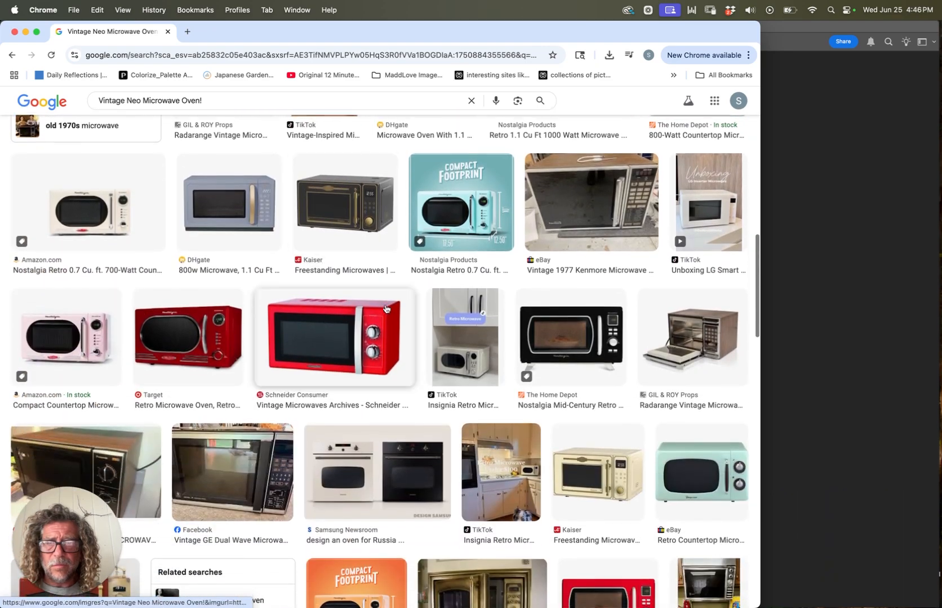
scroll(386, 308, "down", 20)
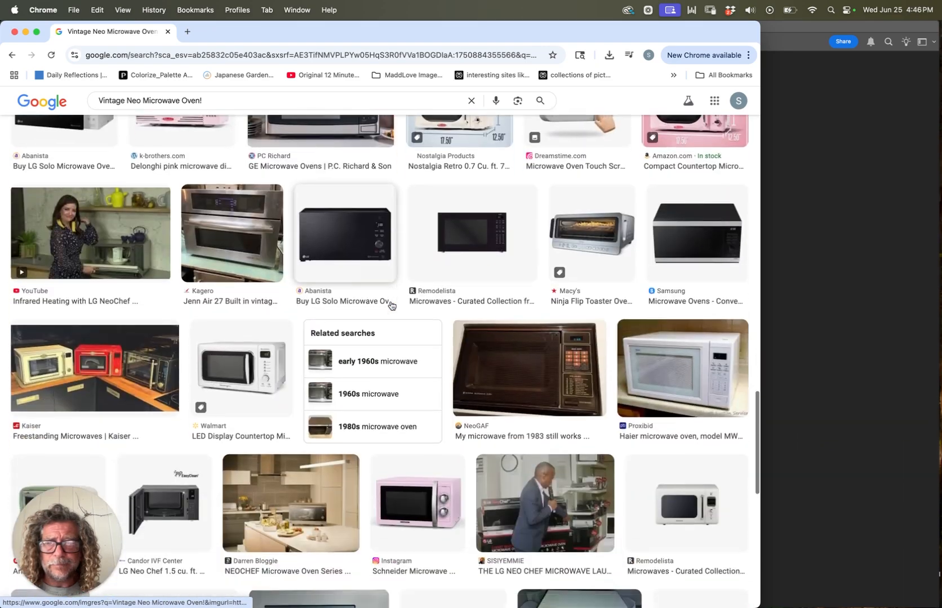
scroll(393, 305, "down", 10)
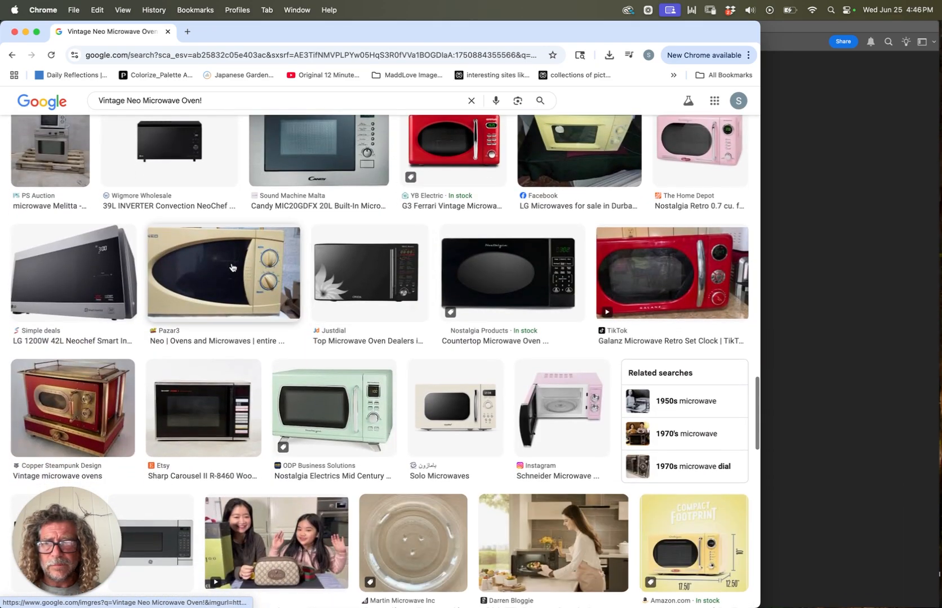
left_click(235, 269)
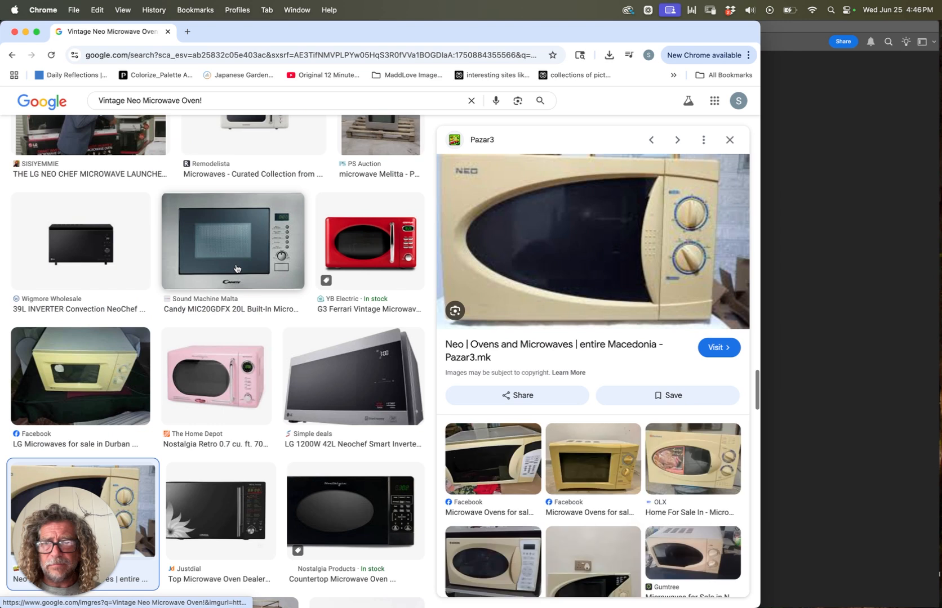
Open the NEO microwave picture on its own in a new tab and copy the image.
right_click(626, 272)
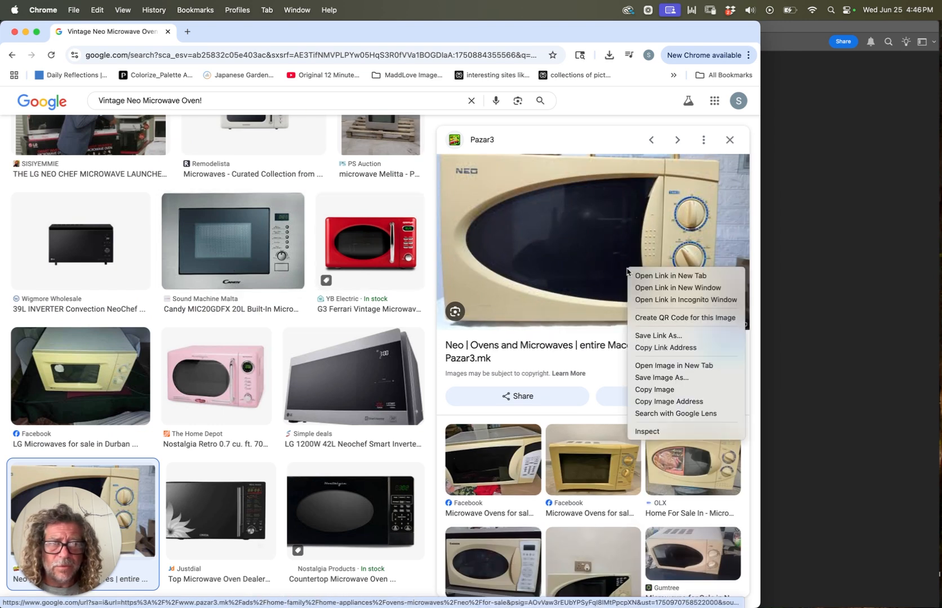
left_click(662, 365)
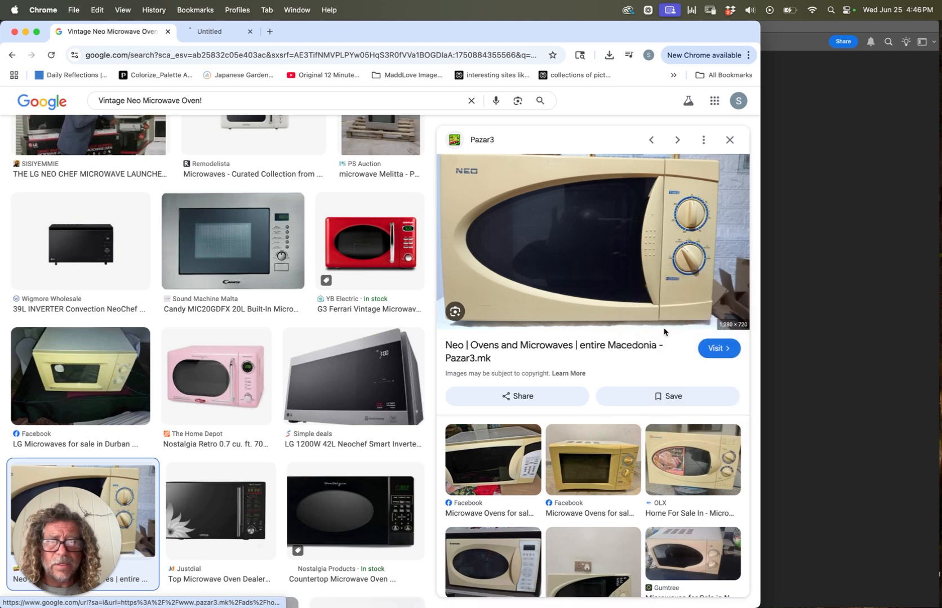
left_click(246, 32)
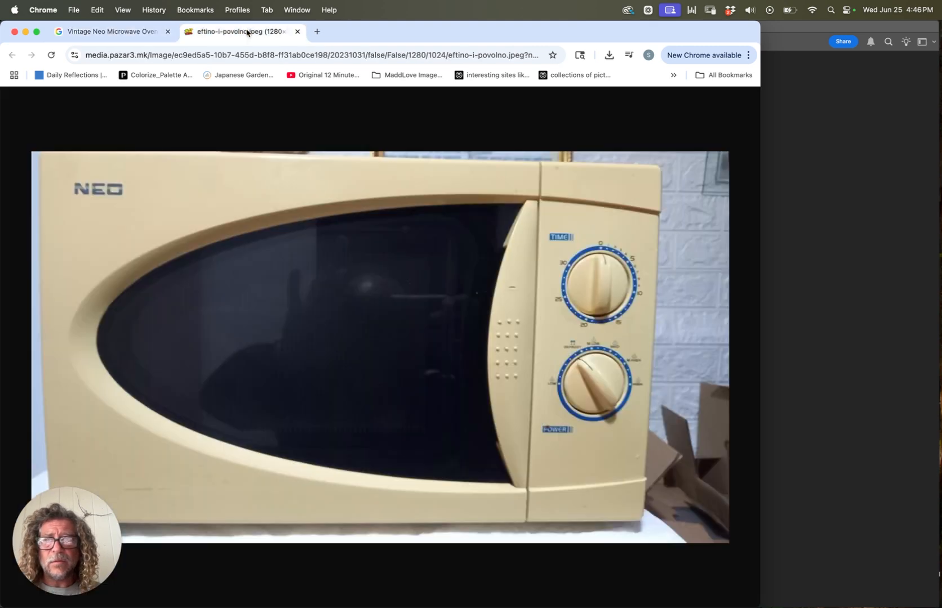
right_click(326, 267)
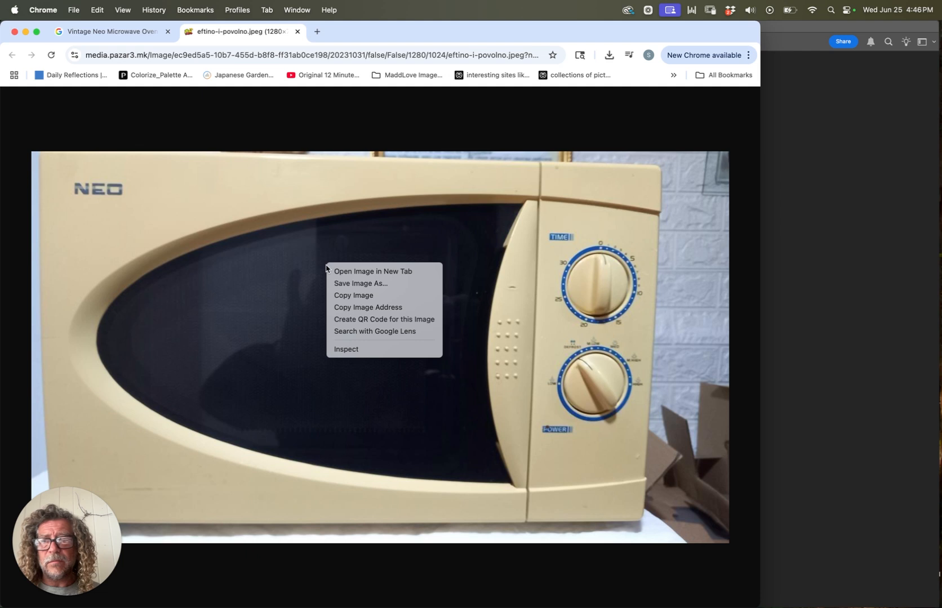
left_click(372, 295)
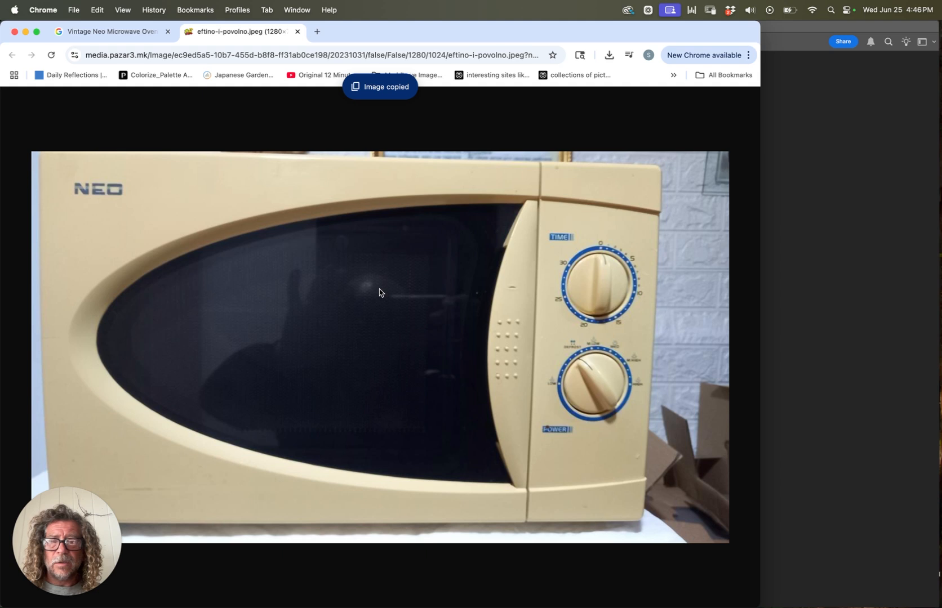
Switch to Photoshop and paste the copied microwave image into Microwave background.psd as a new layer.
key("super+Tab")
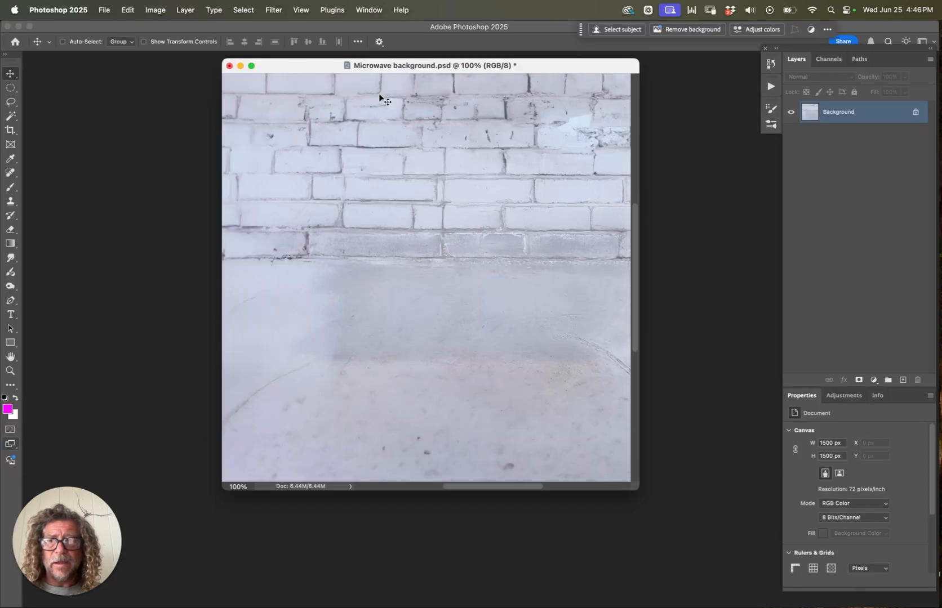
left_click_drag(322, 68, 331, 103)
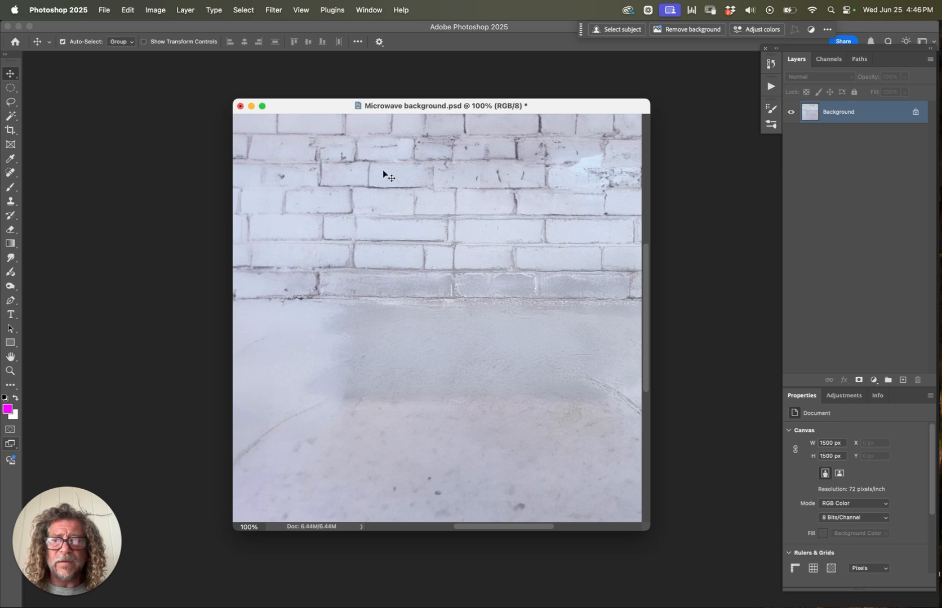
key("super+v")
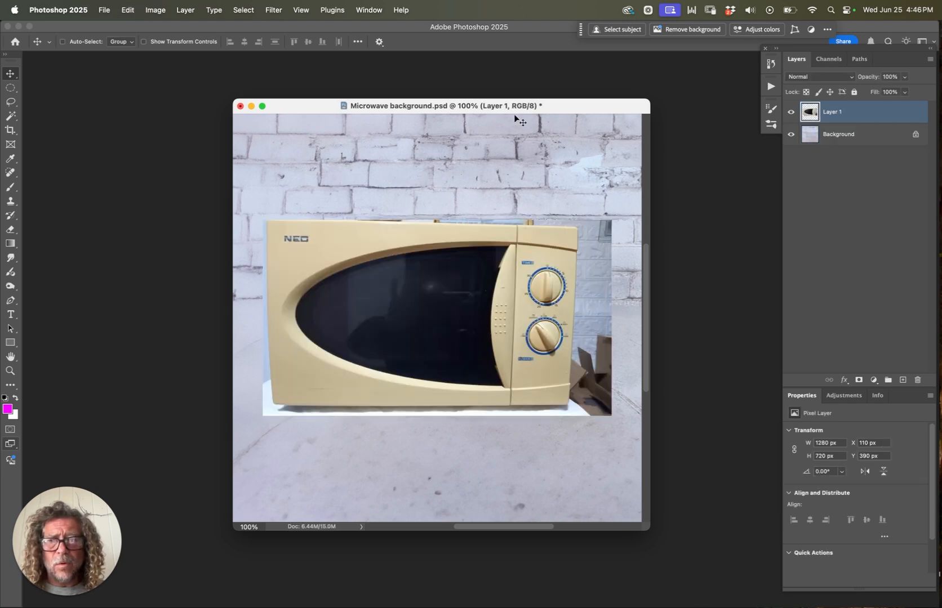
left_click_drag(514, 111, 514, 102)
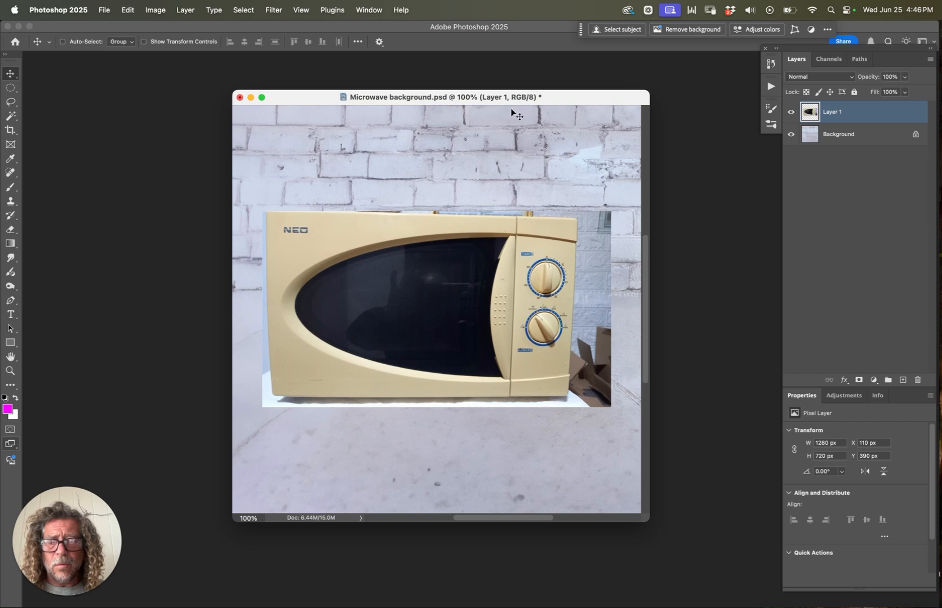
Select the microwave on Layer 1 with Select Subject and add a layer mask that hides its surroundings.
key("f")
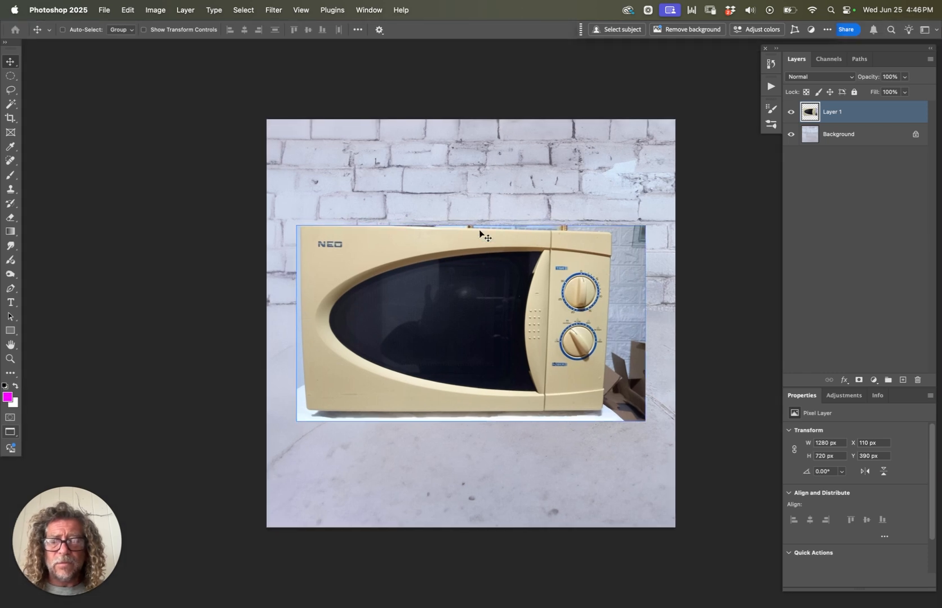
key("super+equal")
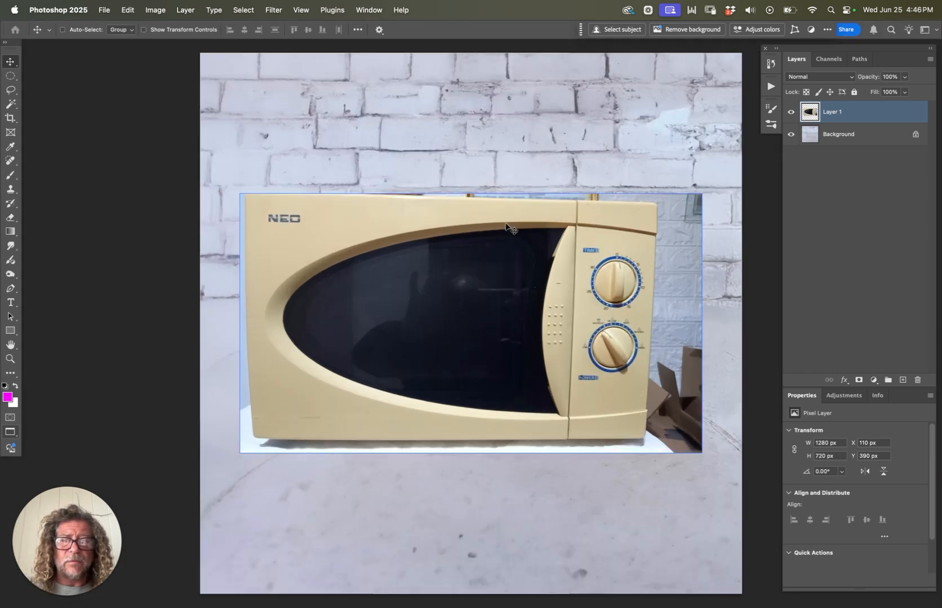
left_click_drag(500, 229, 471, 223)
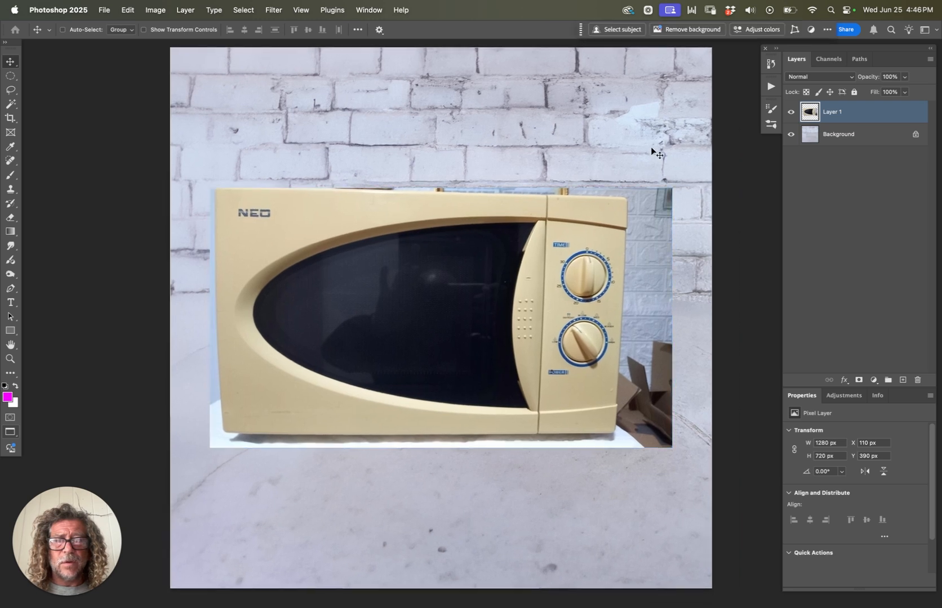
left_click(809, 117)
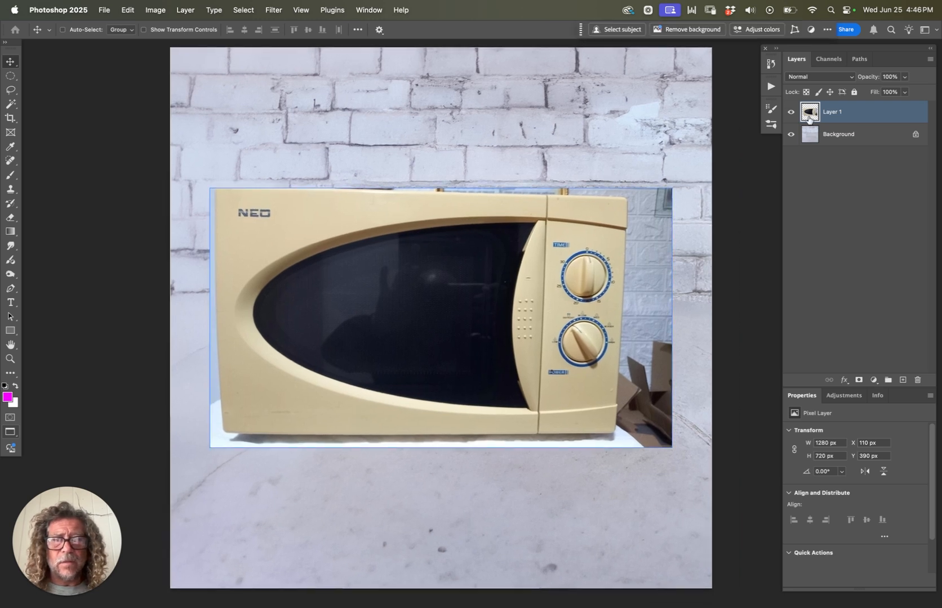
left_click(617, 30)
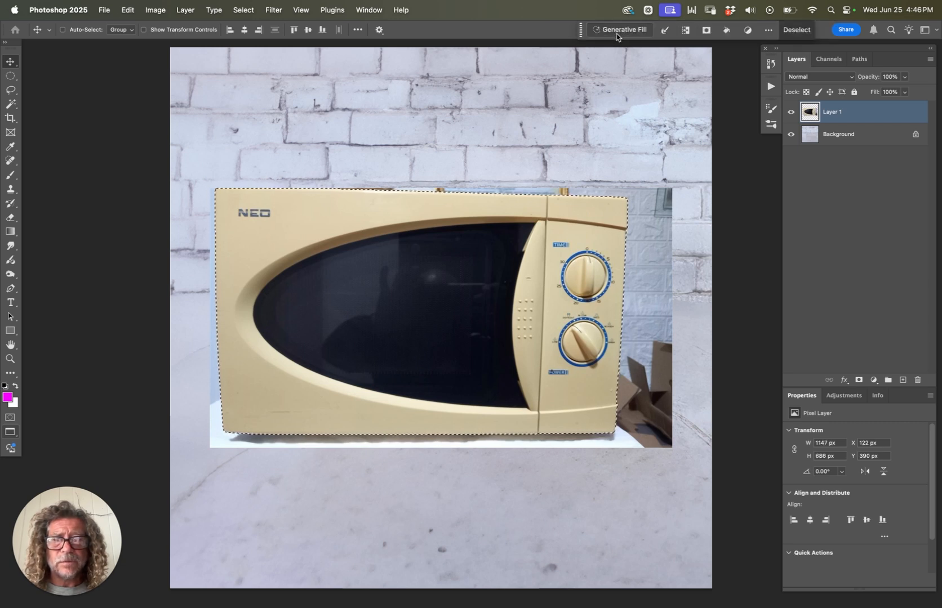
left_click(858, 380)
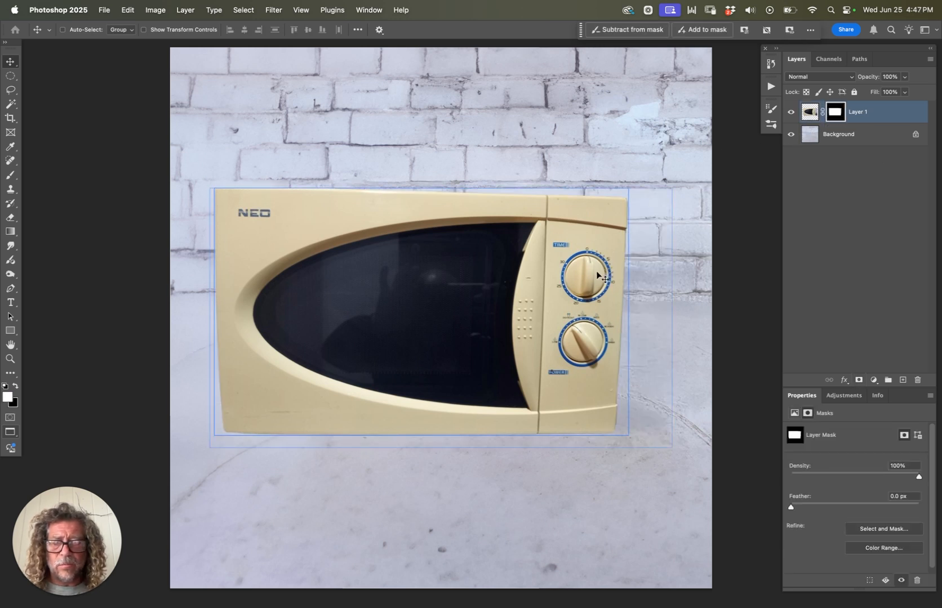
Copy the TIME dial from the Layer 1 image onto a new layer using a circular selection about 177 px wide.
key("super+space")
left_click_drag(585, 291, 643, 253, "super")
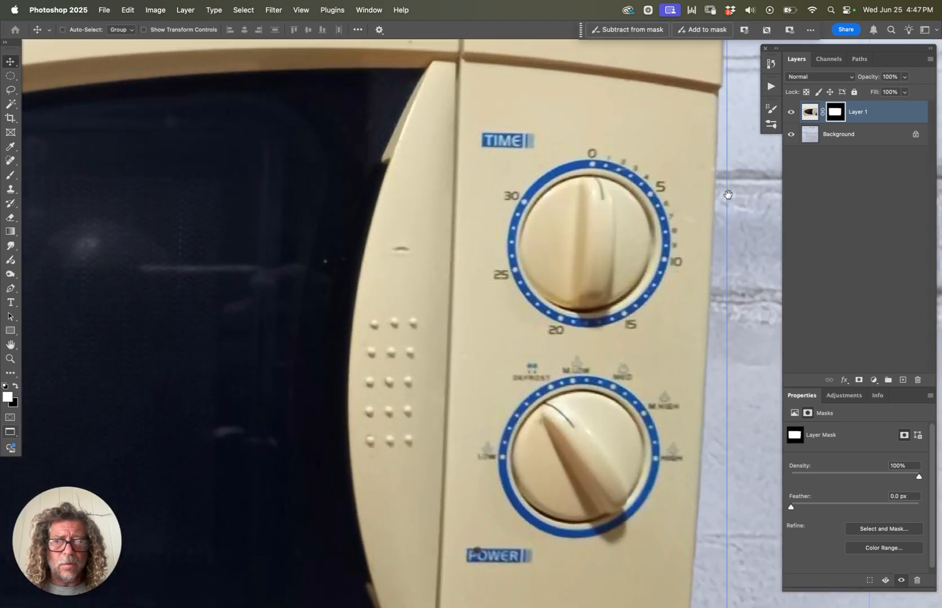
left_click(811, 112)
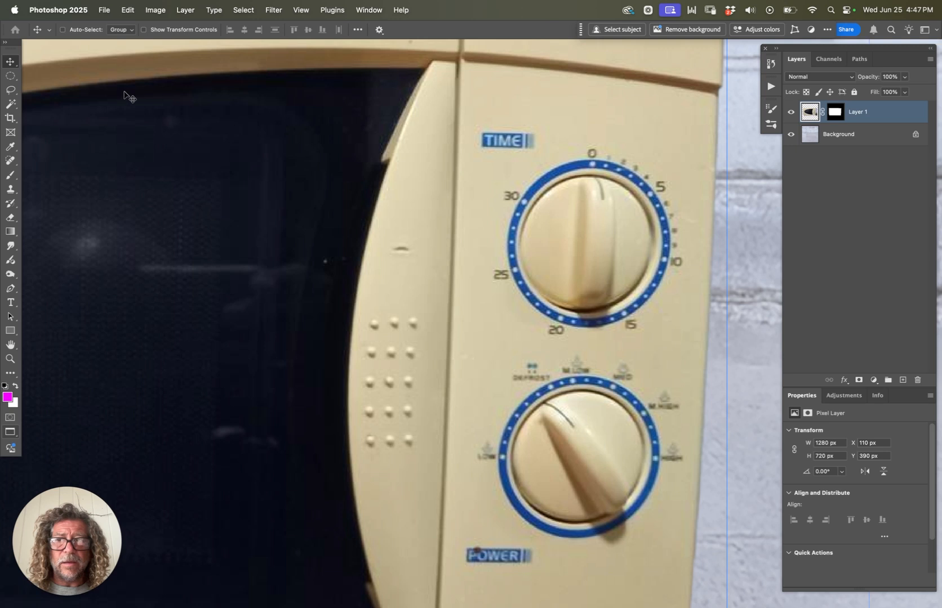
key("m")
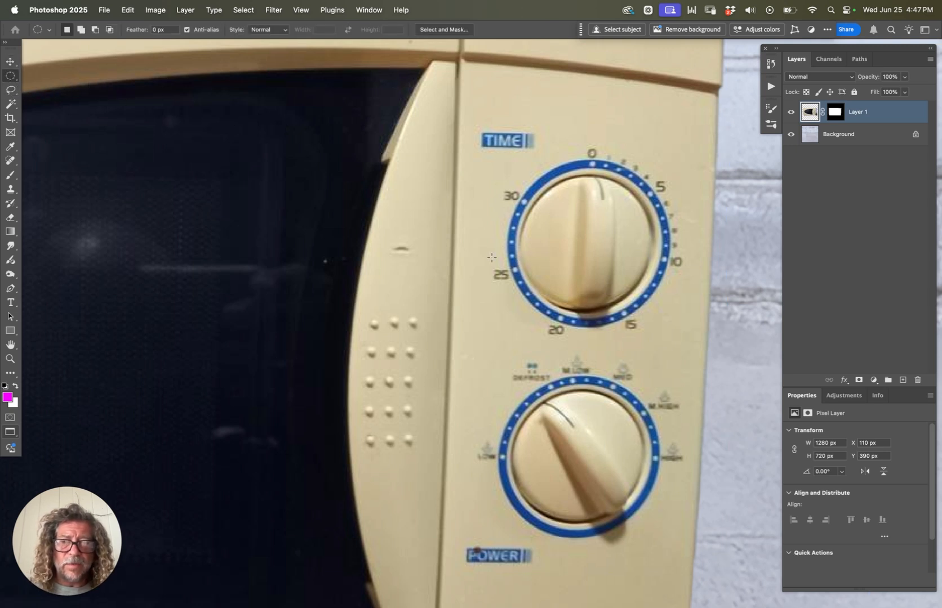
left_click_drag(274, 197, 405, 335)
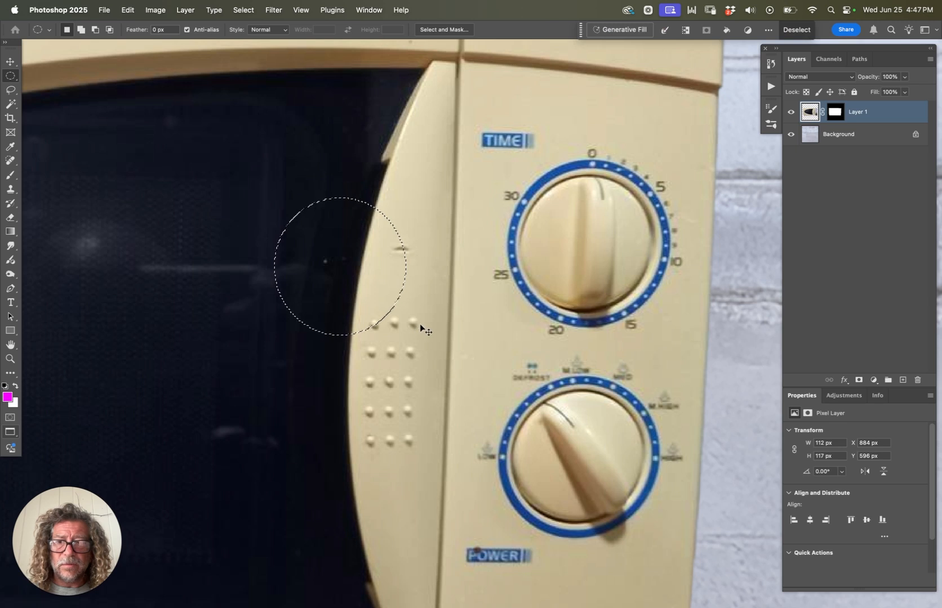
key("super+d")
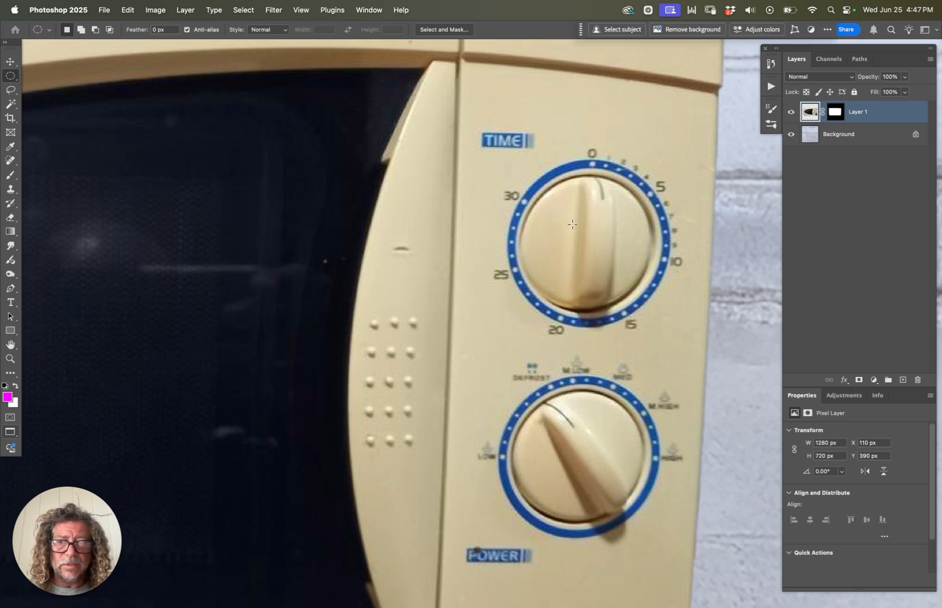
left_click_drag(584, 242, 702, 345)
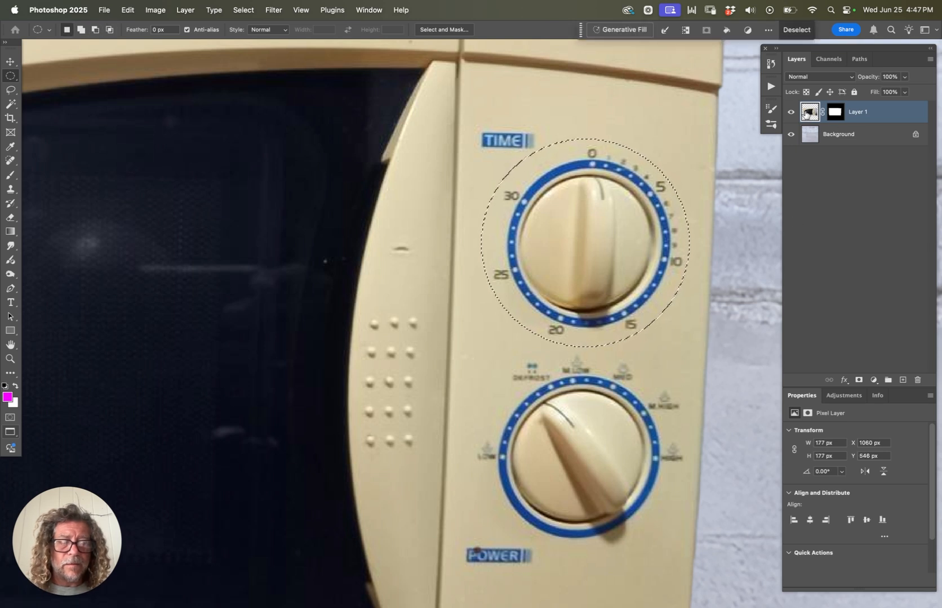
key("super+j")
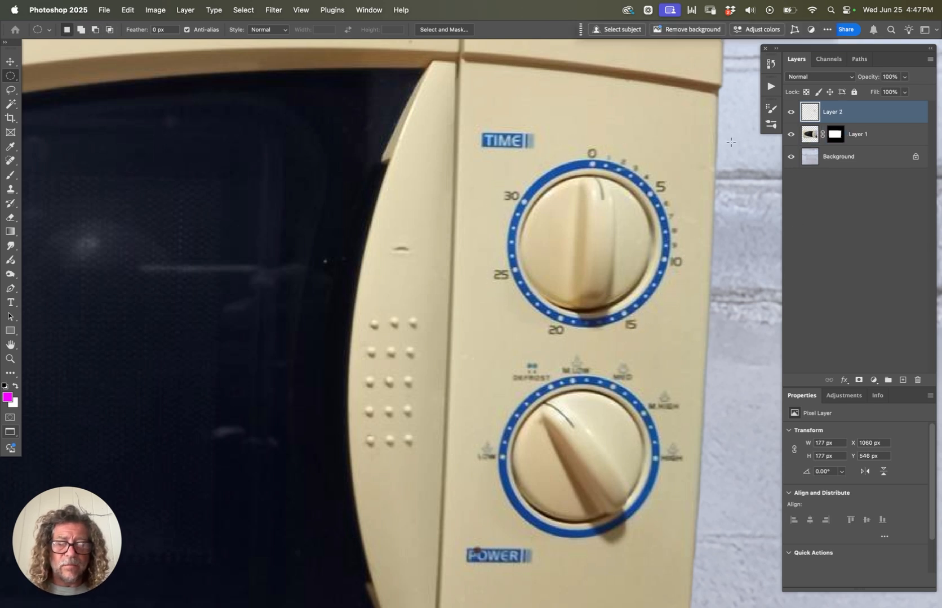
Move the dial copy on Layer 2 down about 177 px so it covers the POWER dial.
key("v")
left_click_drag(597, 237, 594, 443)
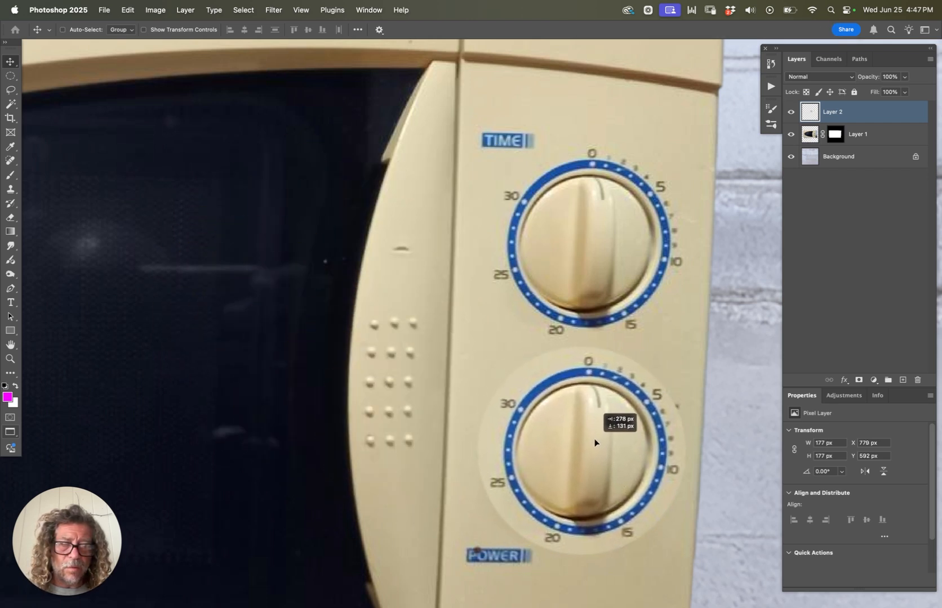
left_click_drag(595, 443, 593, 442)
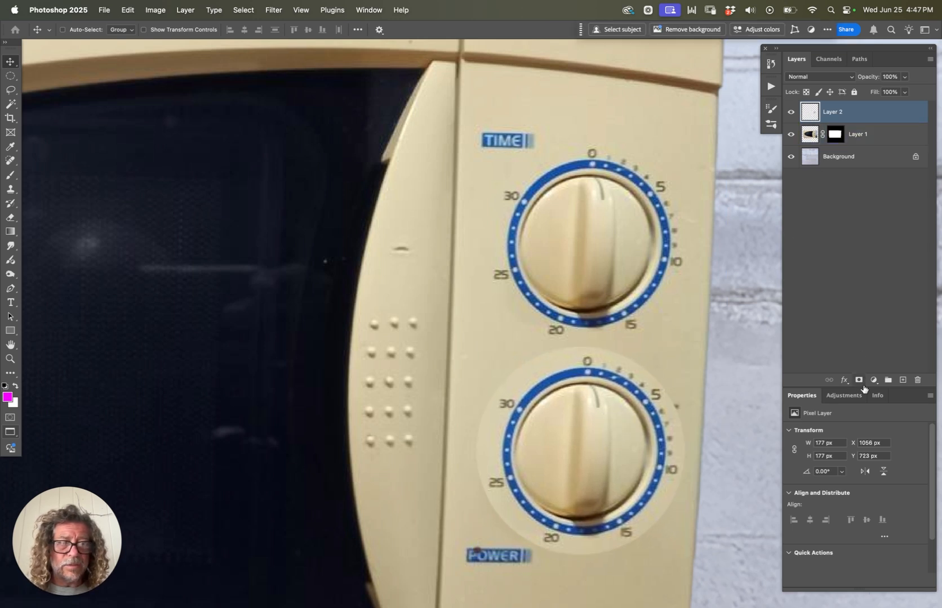
Add a black layer mask to Layer 2 and paint it white over the lower dial to reveal the copied knob.
left_click(858, 380)
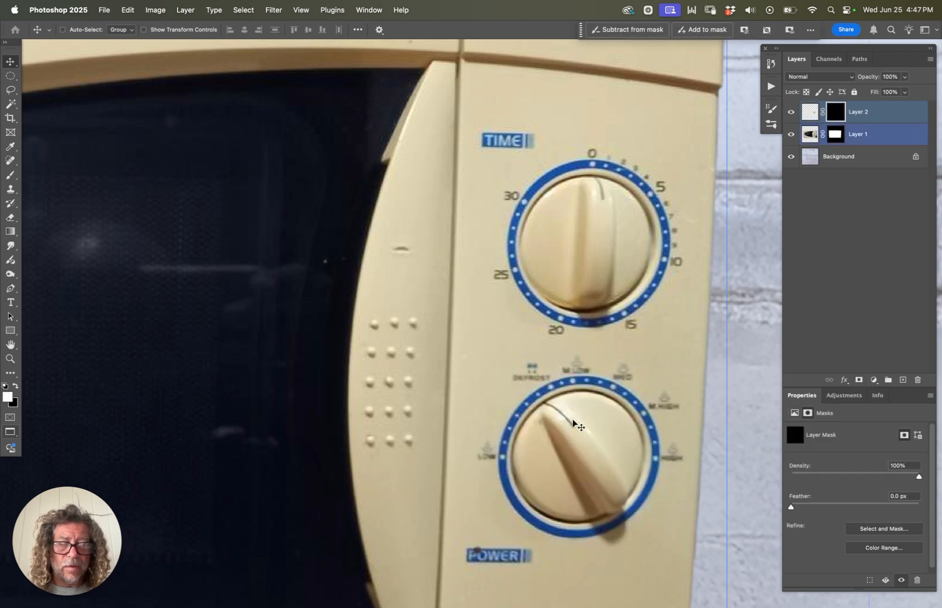
key("b")
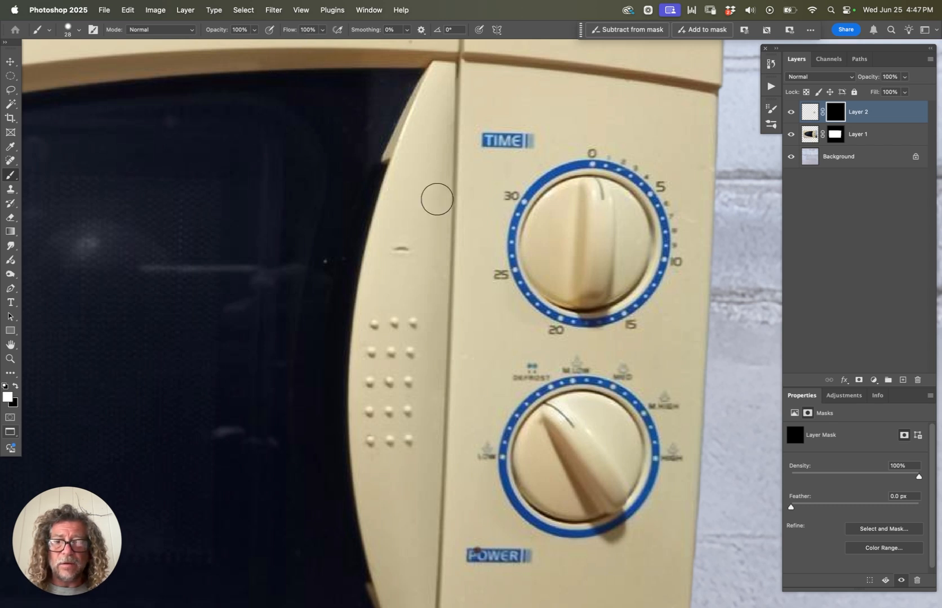
mouse_move(551, 431)
left_mouse_down()
mouse_move(585, 415)
mouse_move(616, 442)
mouse_move(621, 467)
mouse_move(594, 504)
mouse_move(542, 501)
mouse_move(527, 481)
mouse_move(535, 425)
mouse_move(524, 460)
mouse_move(550, 410)
mouse_move(527, 432)
mouse_move(557, 400)
mouse_move(599, 399)
mouse_move(585, 398)
mouse_move(622, 419)
mouse_move(609, 402)
mouse_move(645, 452)
mouse_move(641, 482)
mouse_move(618, 504)
mouse_move(558, 518)
mouse_move(515, 480)
mouse_move(512, 460)
mouse_move(515, 474)
mouse_move(513, 453)
mouse_move(516, 465)
mouse_move(514, 452)
mouse_move(516, 465)
mouse_move(537, 432)
mouse_move(550, 449)
mouse_move(555, 424)
mouse_move(555, 445)
mouse_move(594, 466)
mouse_move(581, 482)
mouse_move(596, 459)
mouse_move(586, 393)
mouse_move(553, 402)
mouse_move(543, 482)
mouse_move(562, 391)
mouse_move(587, 381)
mouse_move(563, 369)
mouse_move(620, 380)
mouse_move(667, 438)
mouse_move(668, 466)
mouse_move(611, 531)
mouse_move(541, 527)
mouse_move(493, 457)
mouse_move(510, 380)
mouse_move(559, 361)
left_mouse_up()
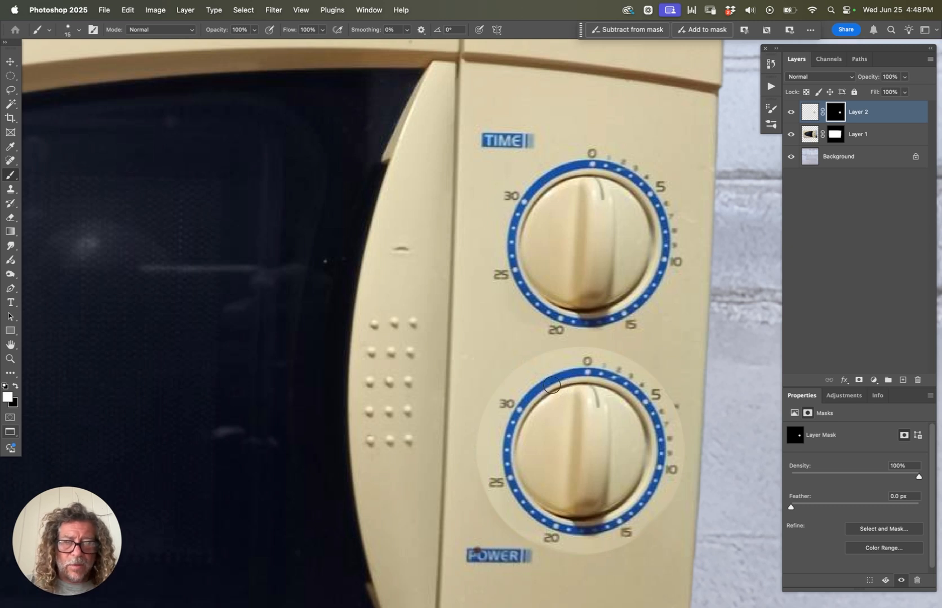
Paint black on Layer 2's mask with a 21 px brush to hide the copied numerals and panel around the lower dial.
right_click(549, 385)
double_click(593, 432)
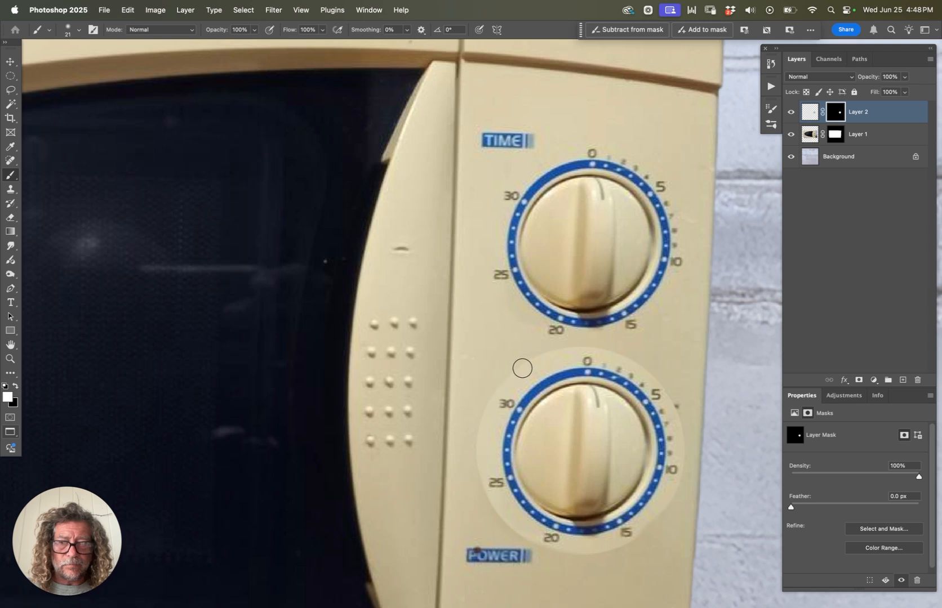
left_click(524, 365)
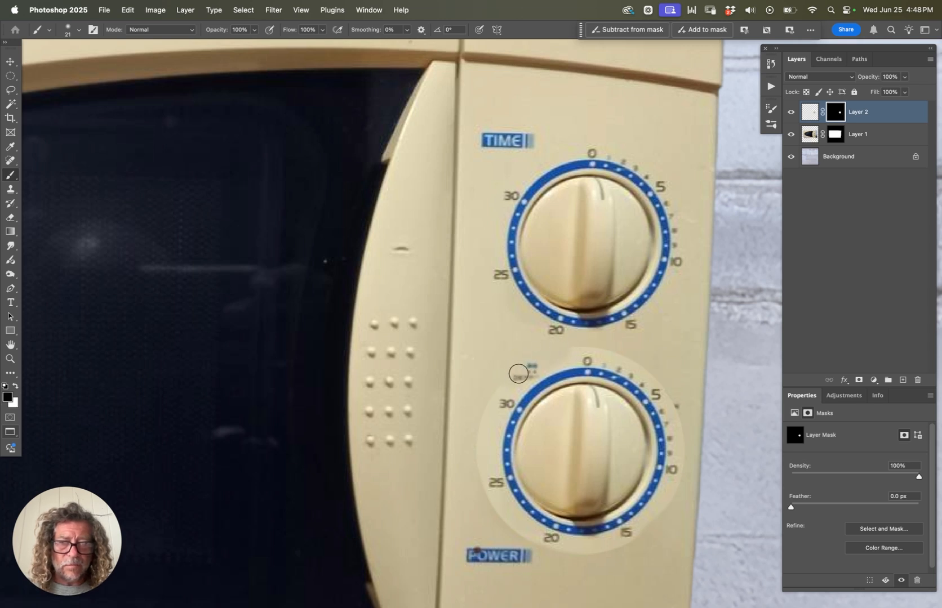
mouse_move(506, 396)
left_mouse_down()
mouse_move(487, 439)
mouse_move(495, 508)
mouse_move(516, 533)
mouse_move(594, 559)
mouse_move(570, 555)
mouse_move(620, 553)
mouse_move(596, 551)
mouse_move(655, 524)
mouse_move(639, 532)
mouse_move(679, 470)
mouse_move(681, 418)
mouse_move(665, 395)
left_mouse_up()
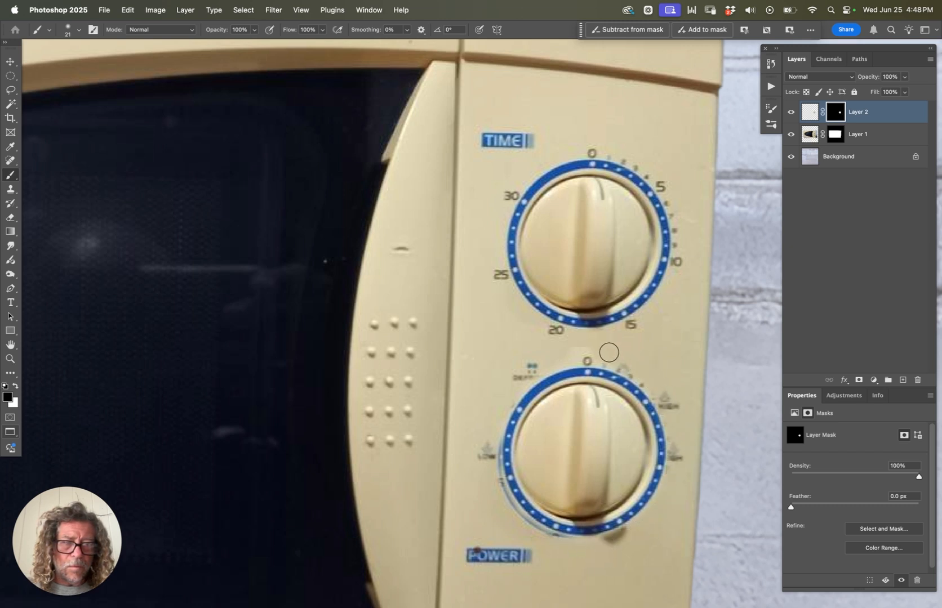
View Layer 2's mask alone, paint the leftover white streaks beside the circle black, and return to the normal image view.
left_click(832, 117, "alt")
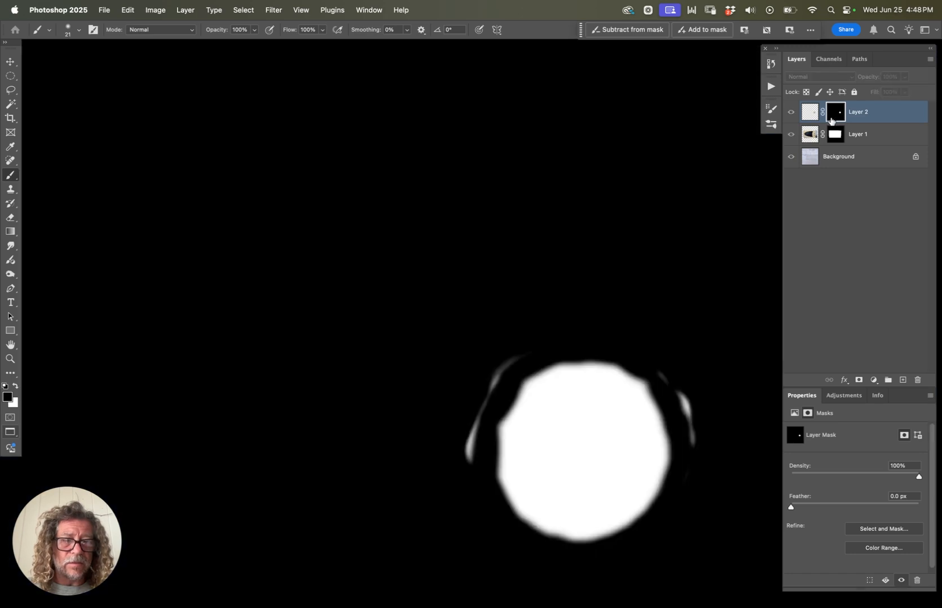
left_click_drag(503, 352, 471, 451)
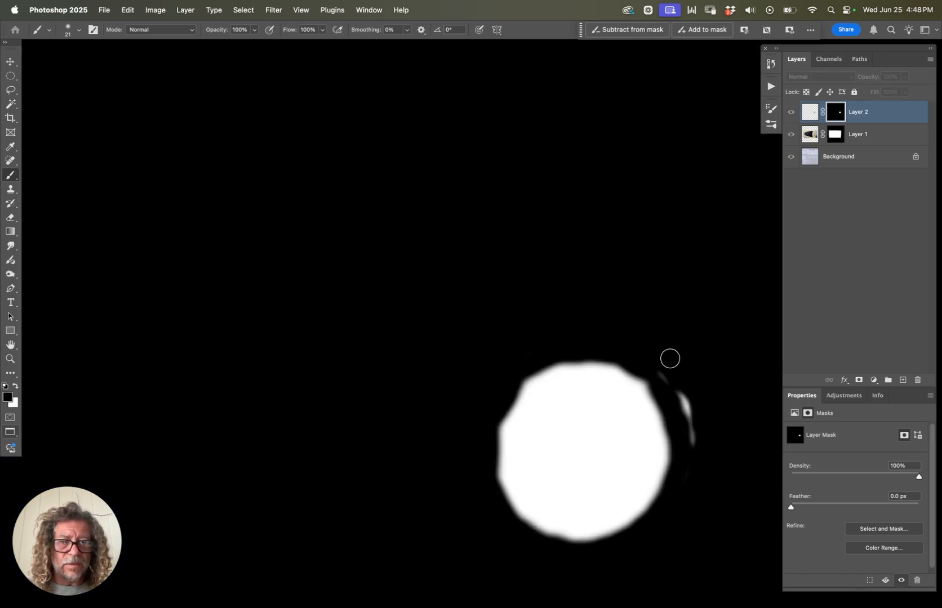
left_click_drag(668, 357, 693, 439)
left_click(791, 111)
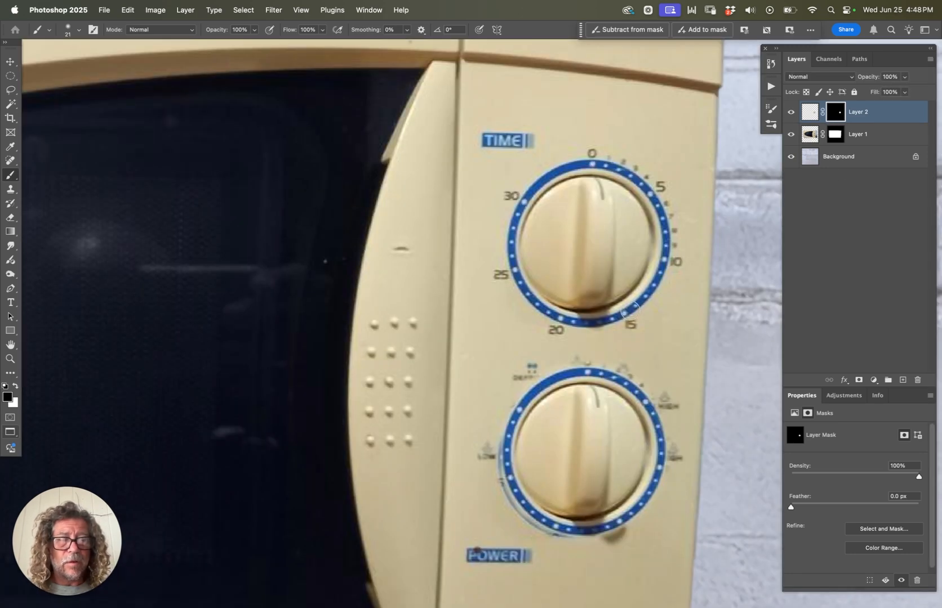
Move the masked dial copy on Layer 2 slightly down and to the left so it covers the original POWER dial.
key("v")
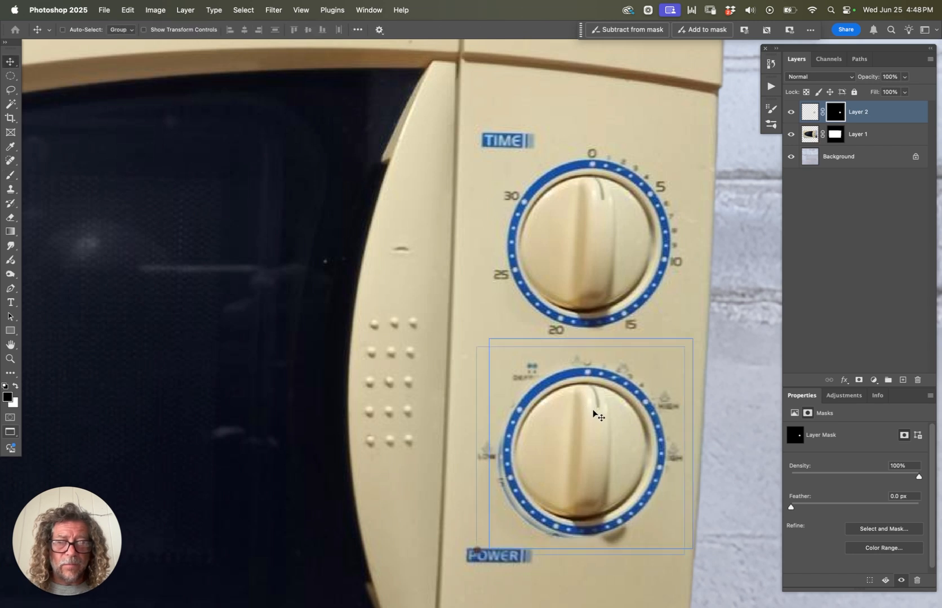
left_click_drag(593, 412, 587, 420)
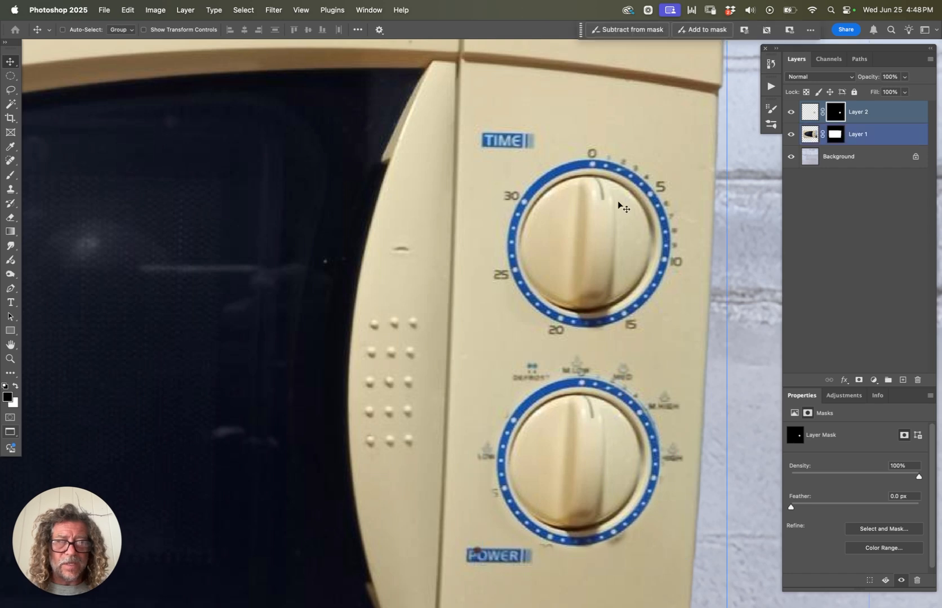
left_click(834, 213)
Save the document as Microwave 😊.psd in Photoshop format in the June 25, Microwave folder.
key("super+s")
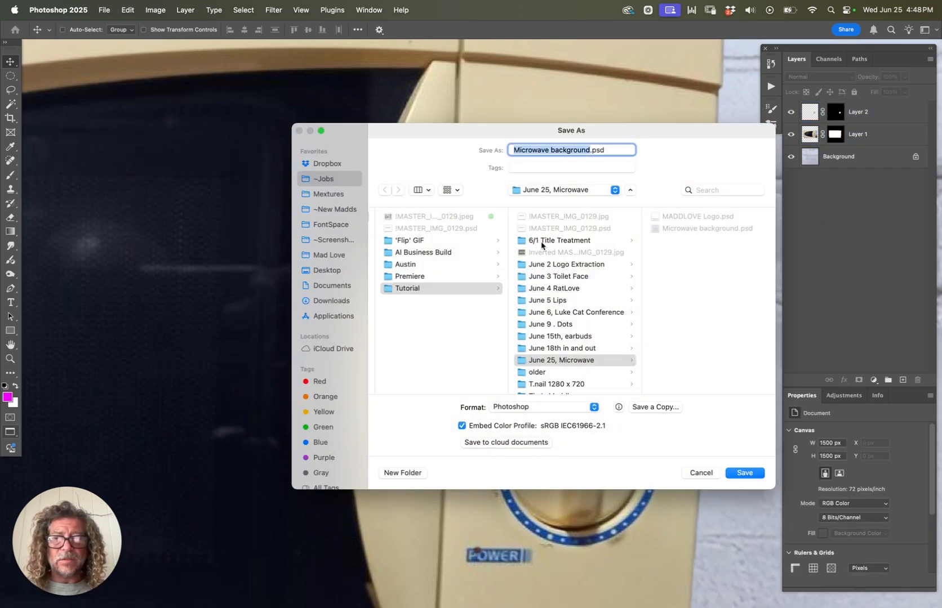
left_click(552, 150)
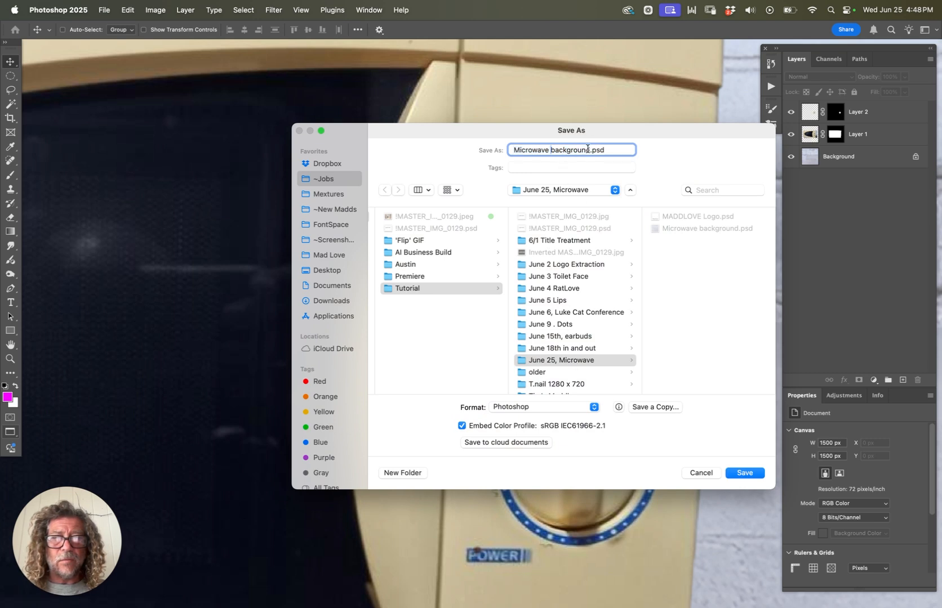
left_click_drag(589, 148, 547, 152)
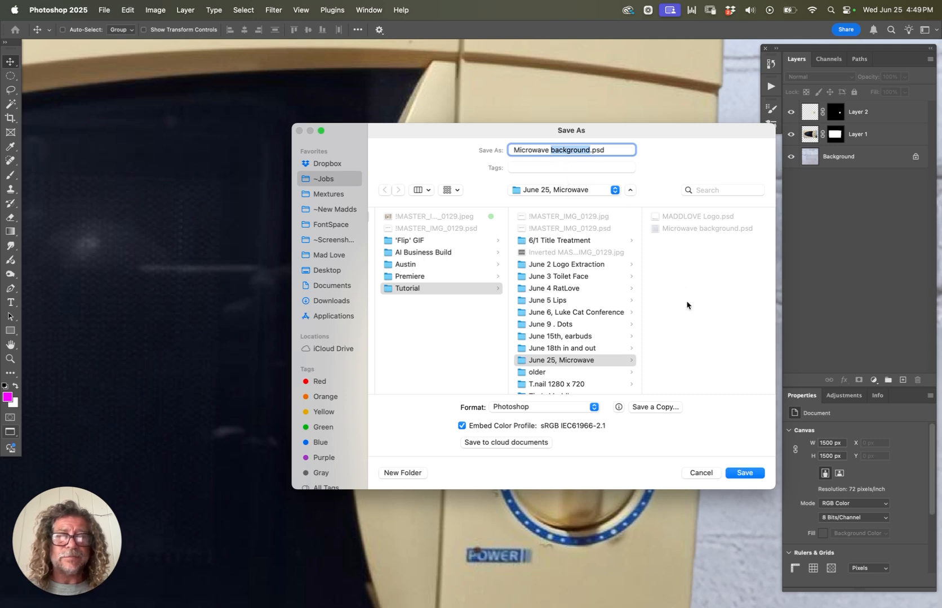
type("😊")
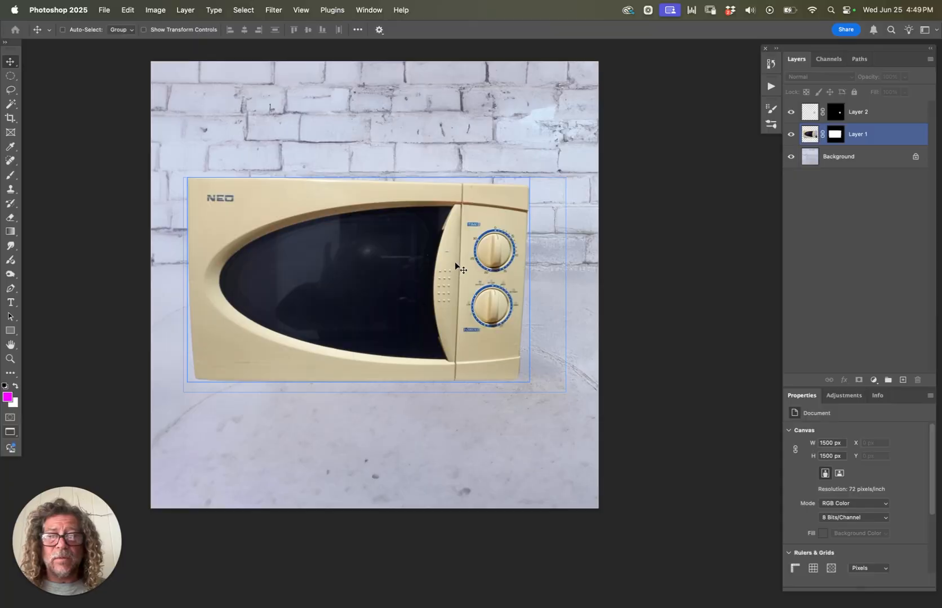
Open MADDLOVE Logo.psd and copy its MADDLOVE group into the microwave document.
key("super+o")
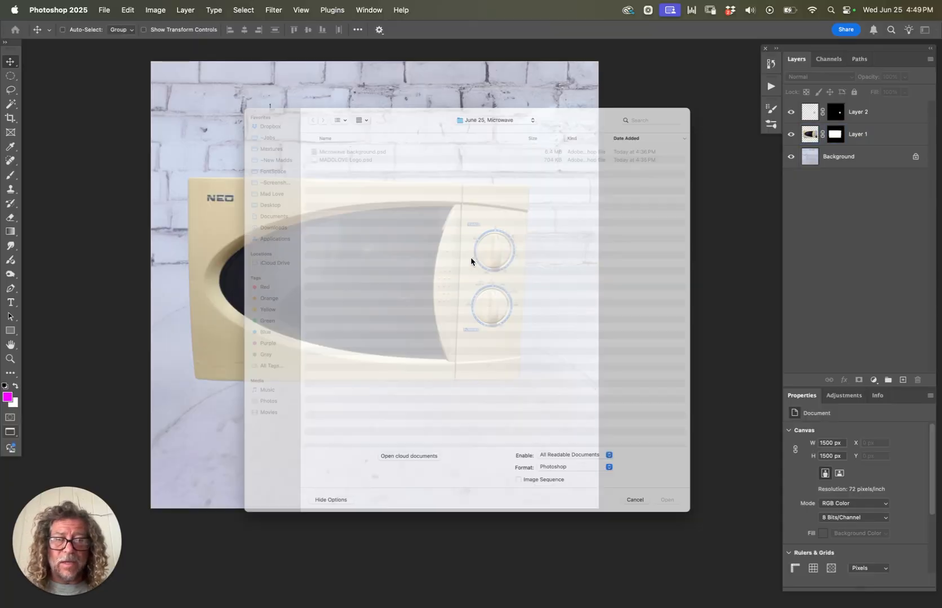
left_click(337, 115)
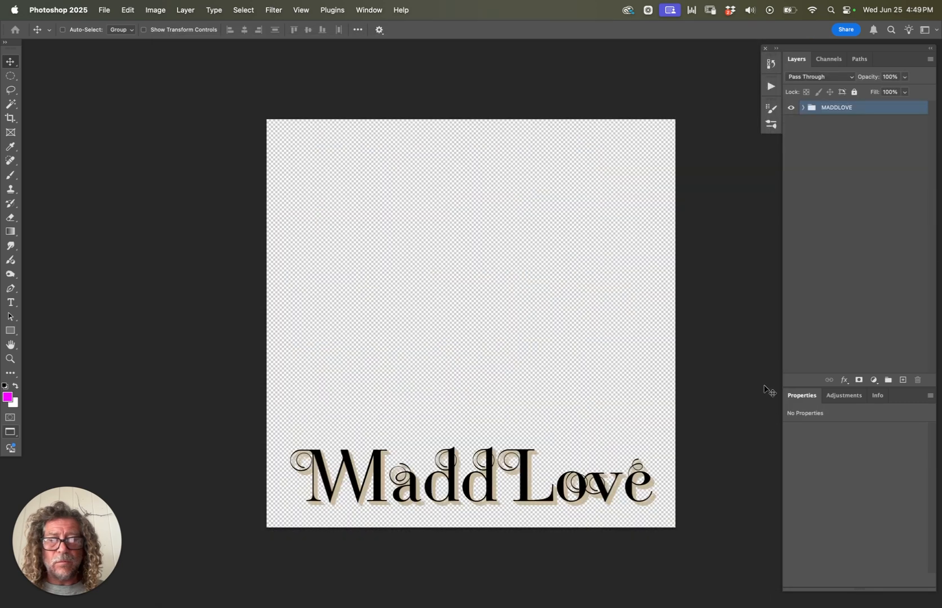
key("f")
key("f")
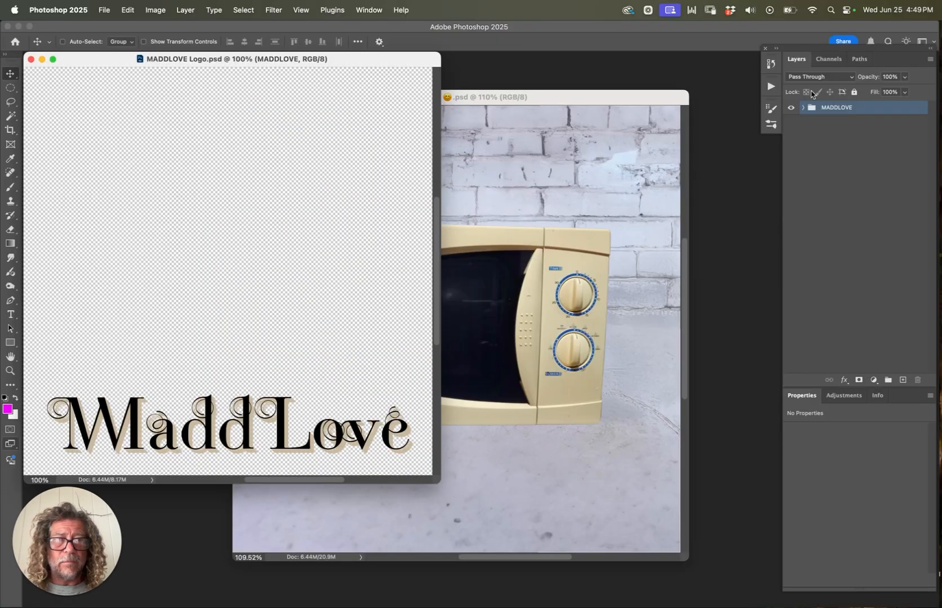
left_click_drag(812, 107, 564, 254)
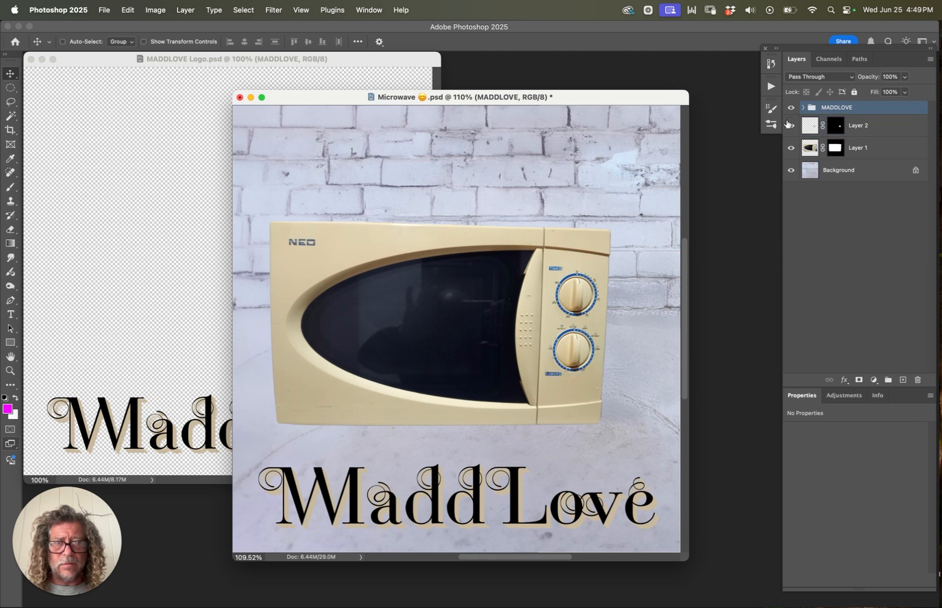
Rename Layer 2 as Dials and Layer 1 as Oven.
left_click(820, 126)
left_click(812, 111)
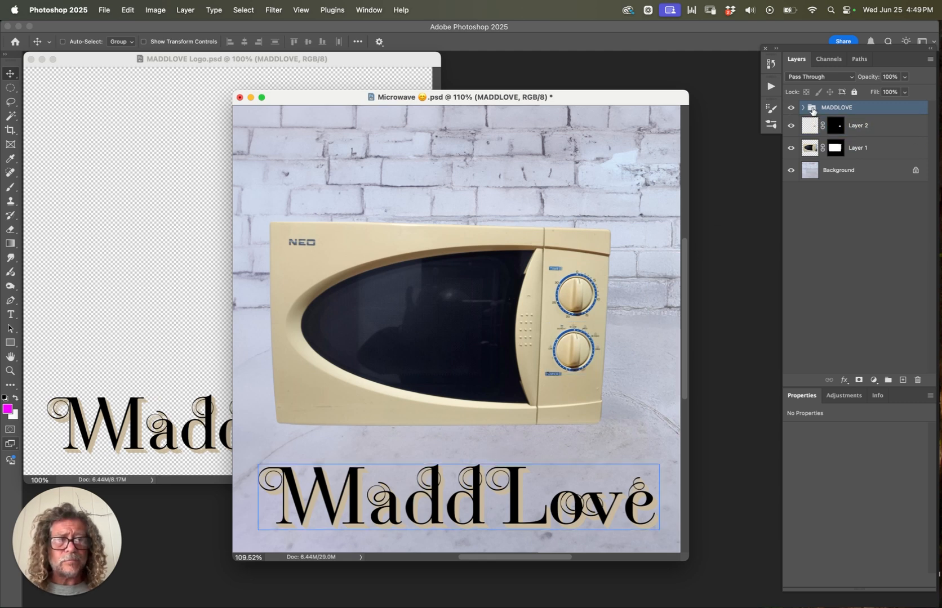
left_click(811, 126)
left_click(811, 148, "shift")
left_click(812, 130)
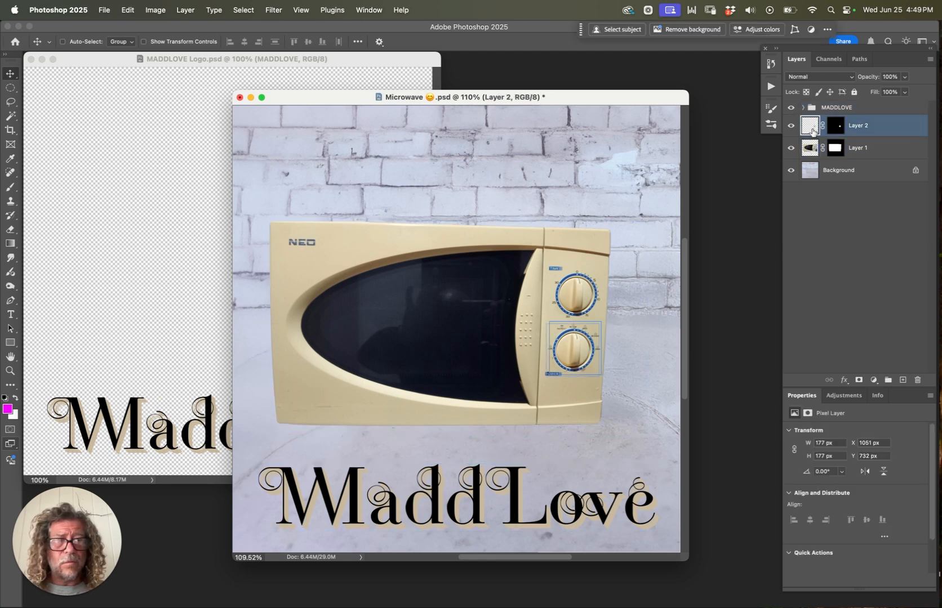
double_click(857, 125)
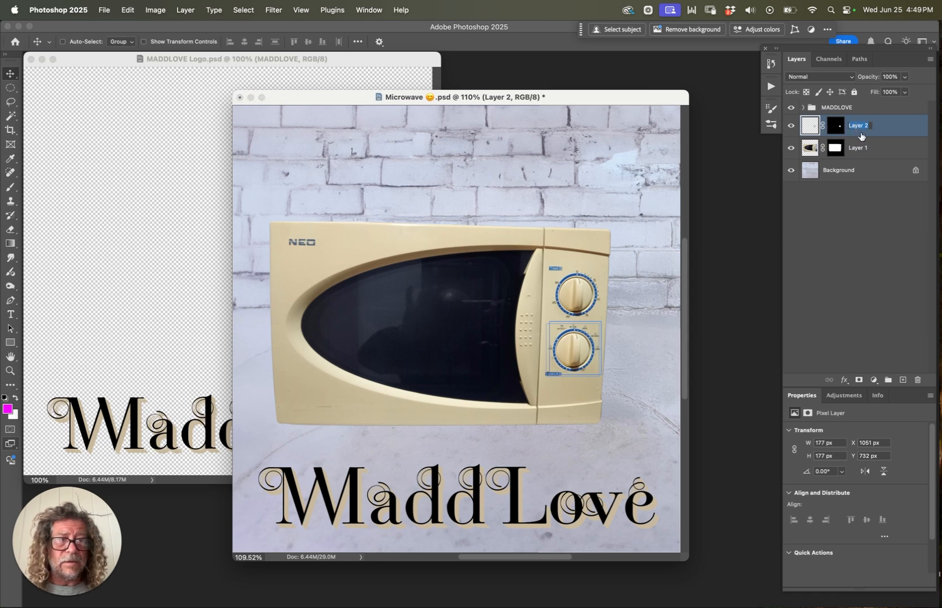
type("Dials")
key("Tab")
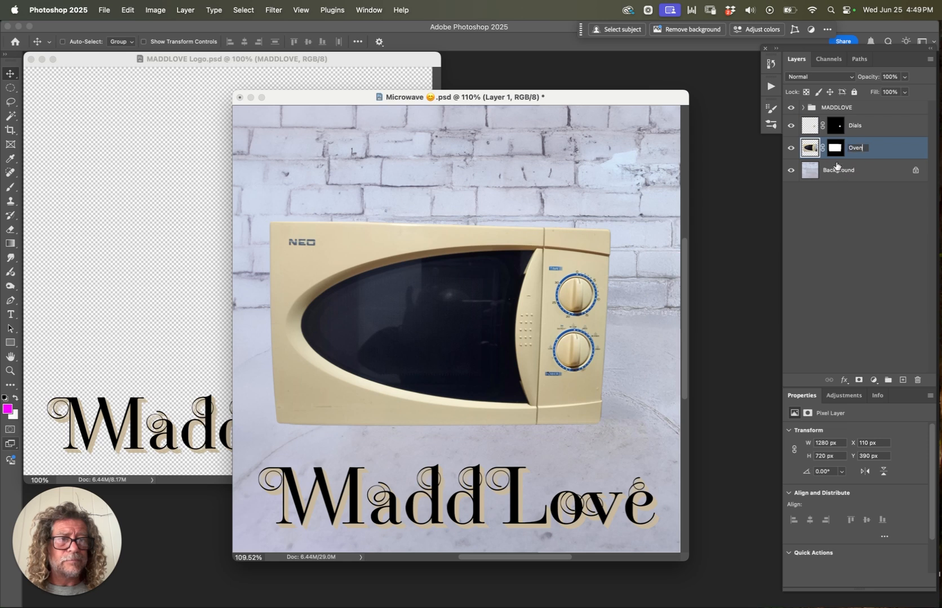
key("Return")
Group the Dials and Oven layers and name the group Microwave oven.
left_click(811, 130, "shift")
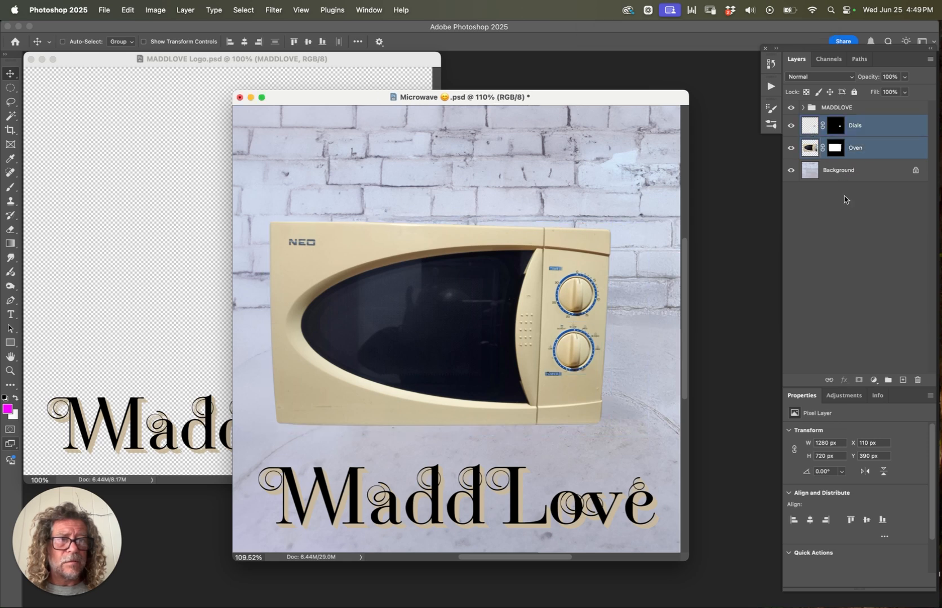
key("super+g")
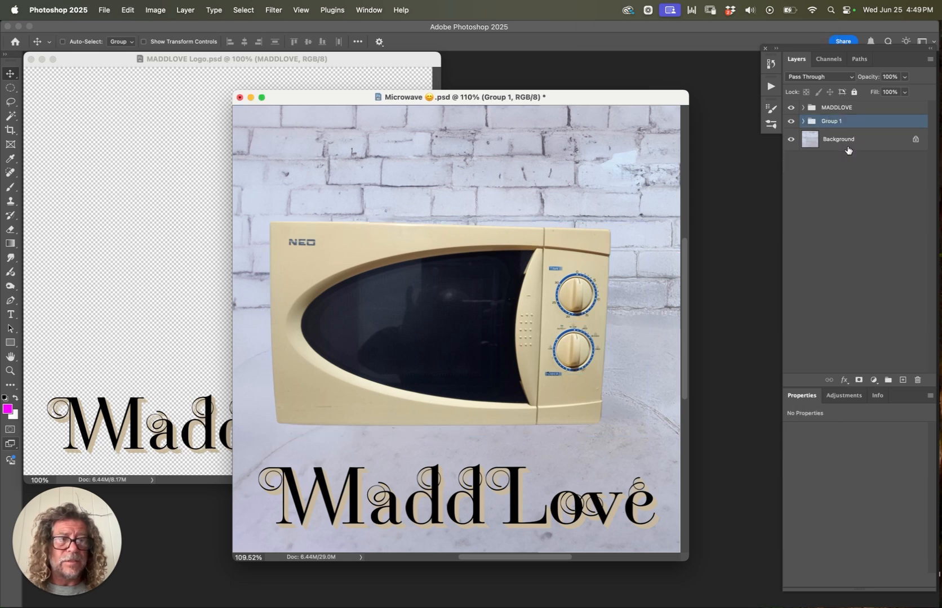
double_click(831, 122)
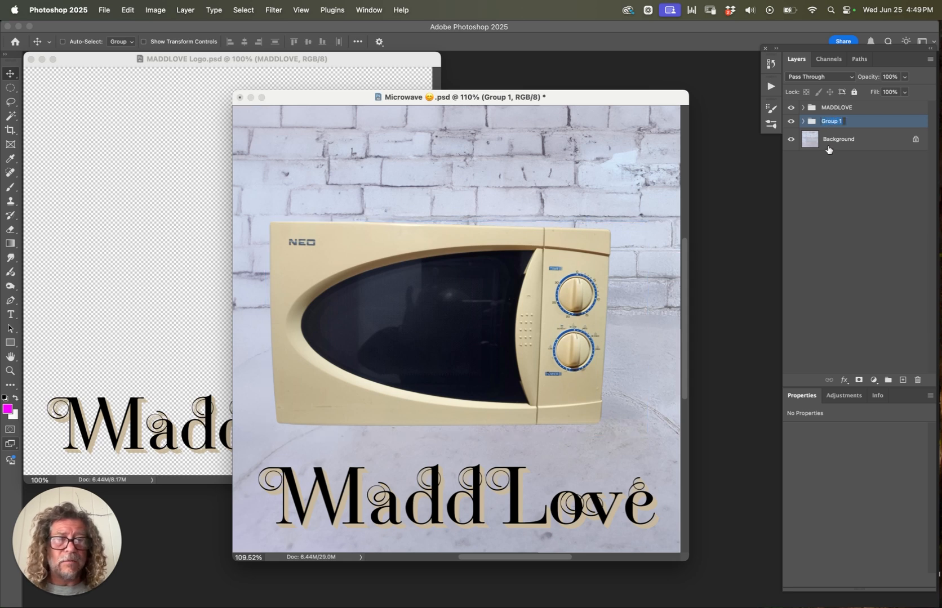
type("Microwave oven")
key("Return")
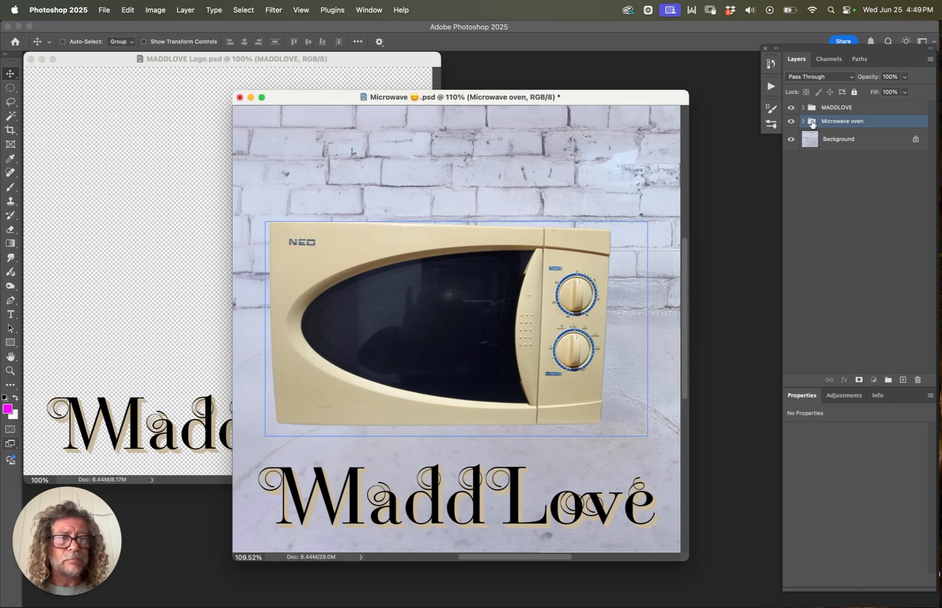
Rotate the Microwave oven group by -90° and move it up above the MaddLove lettering.
key("super+t")
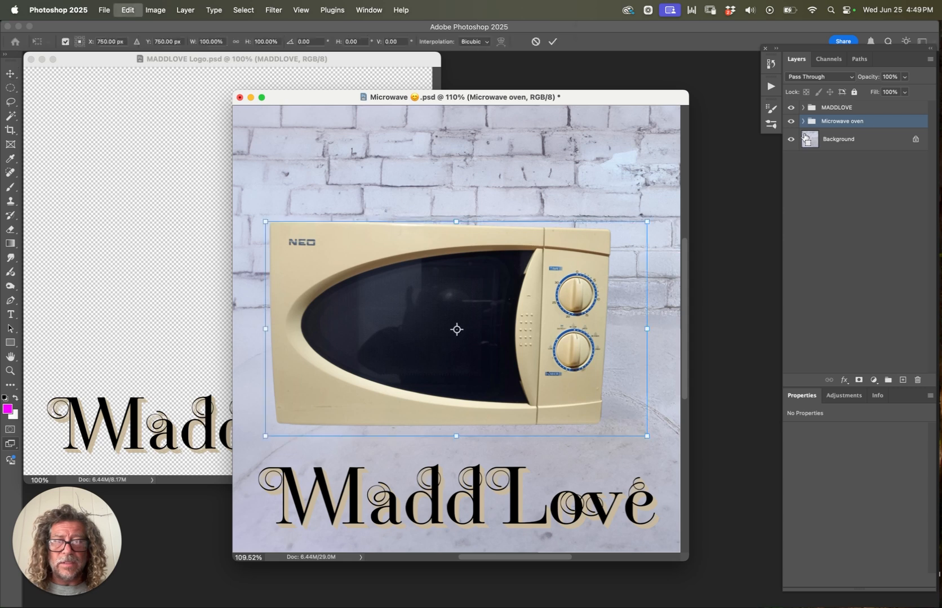
left_click_drag(436, 191, 291, 336)
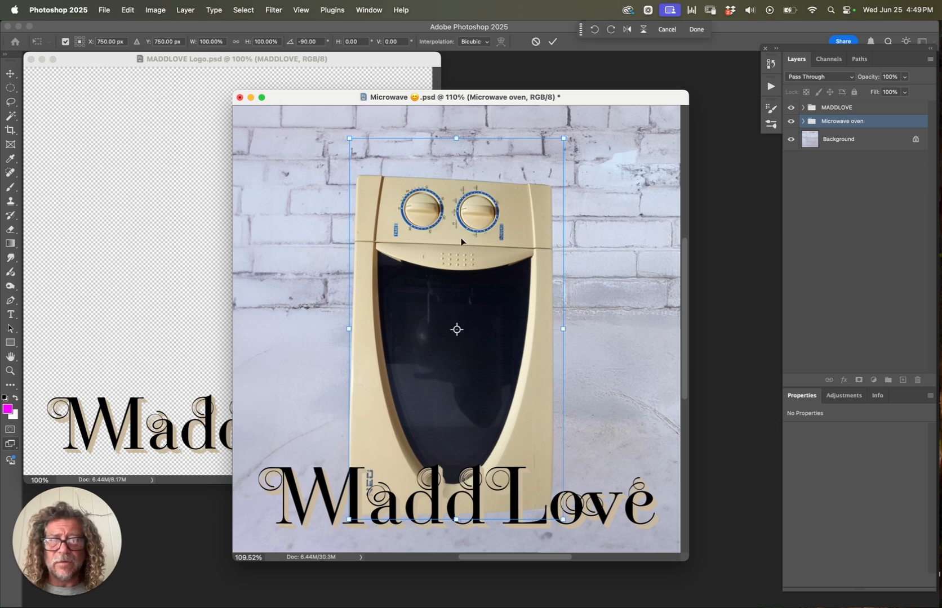
left_click_drag(471, 257, 475, 199)
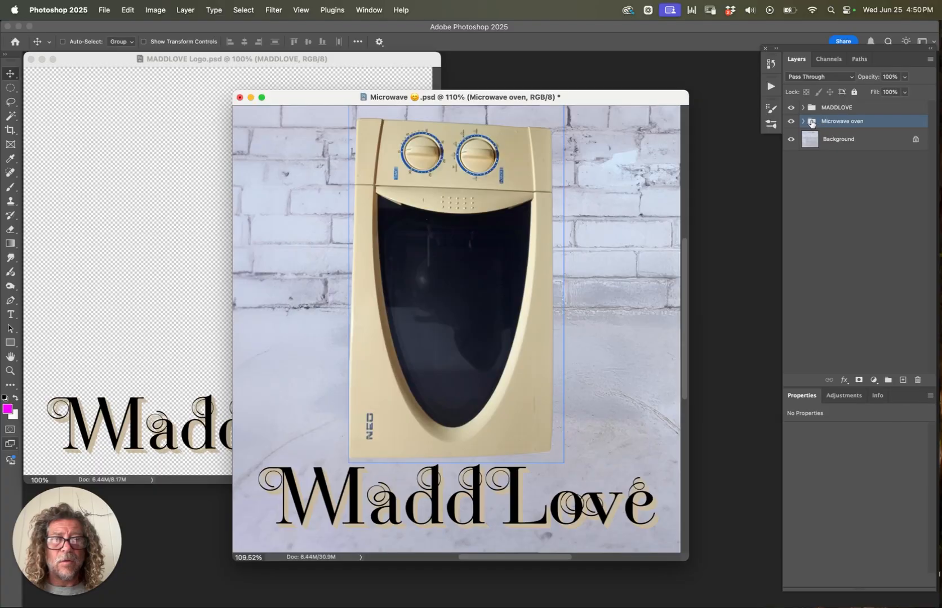
Merge the Dials layer into Oven with the mask preserved, and apply the Oven layer mask permanently.
left_click(802, 121)
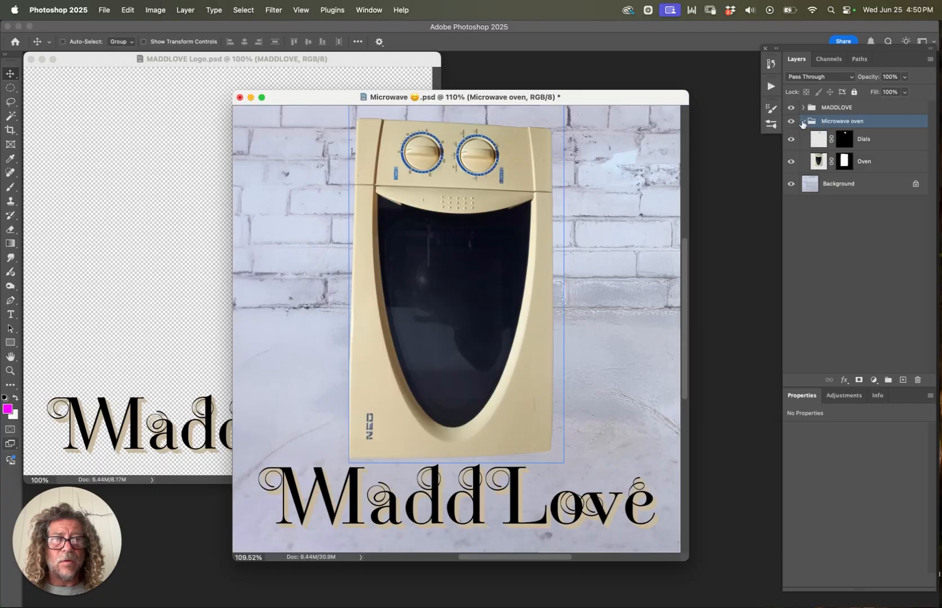
left_click(818, 141)
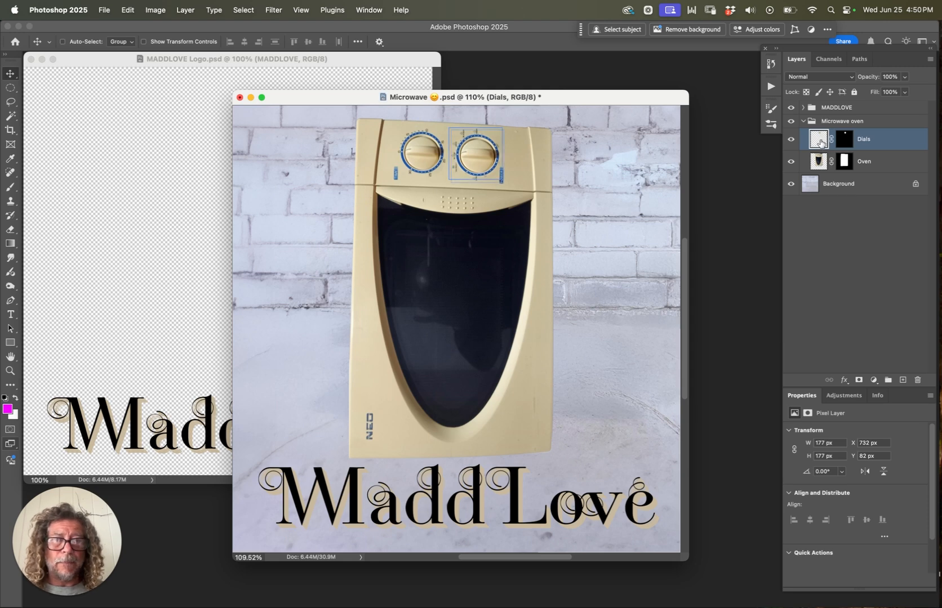
key("super+e")
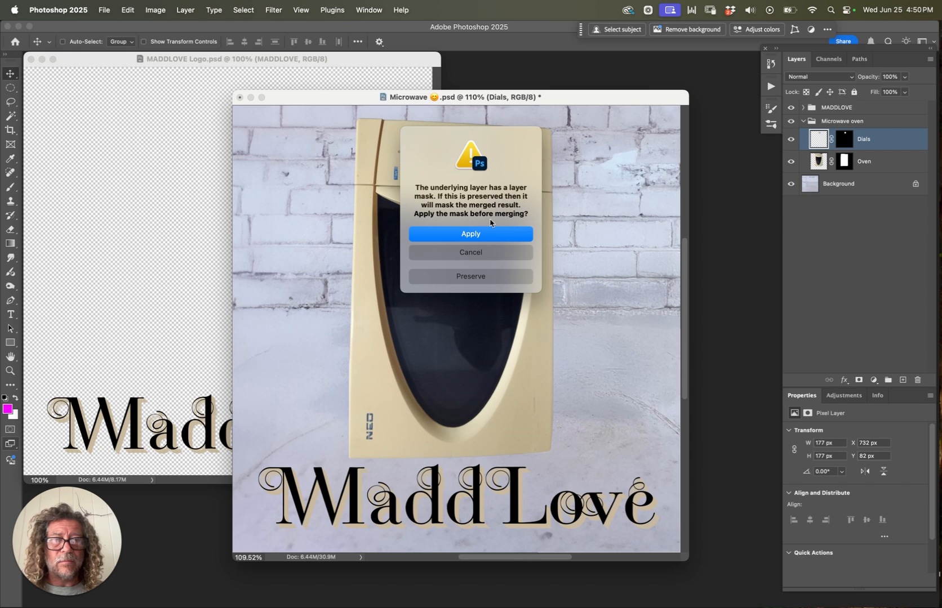
left_click(488, 278)
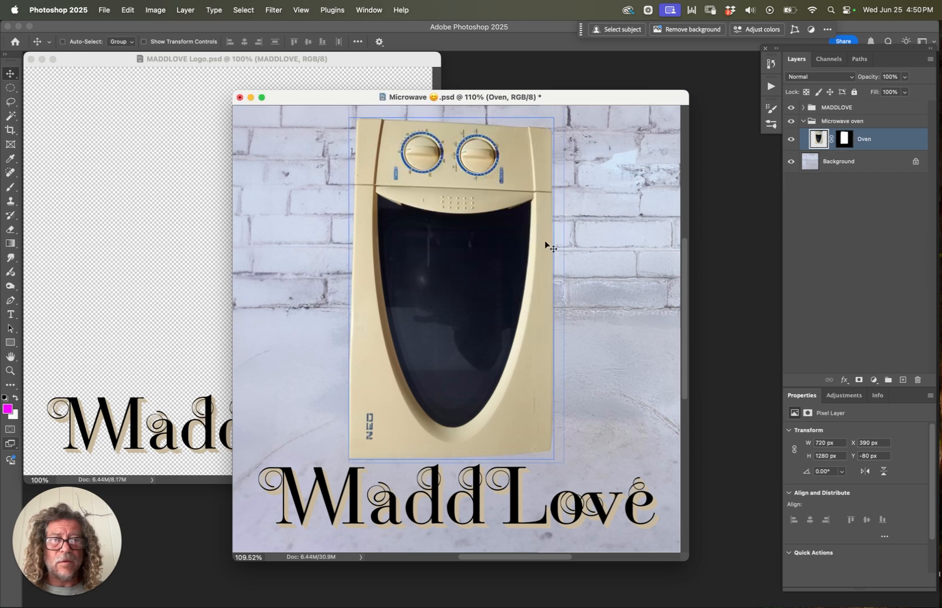
left_click_drag(844, 139, 918, 380)
left_click(488, 216)
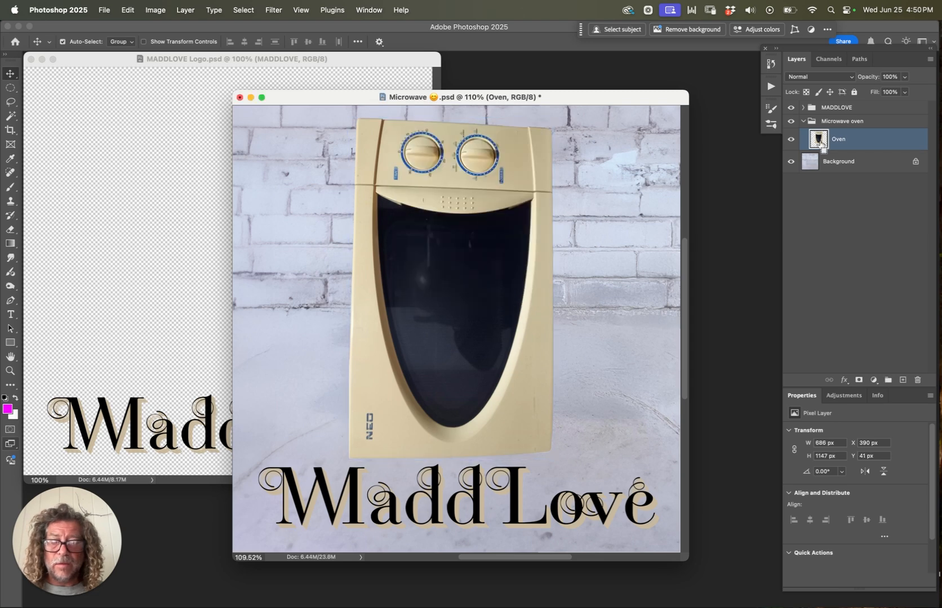
Straighten the Oven layer's perspective in the Camera Raw Filter with four Guided Upright guides along the microwave's side, bottom and top edges.
key("super+shift+a")
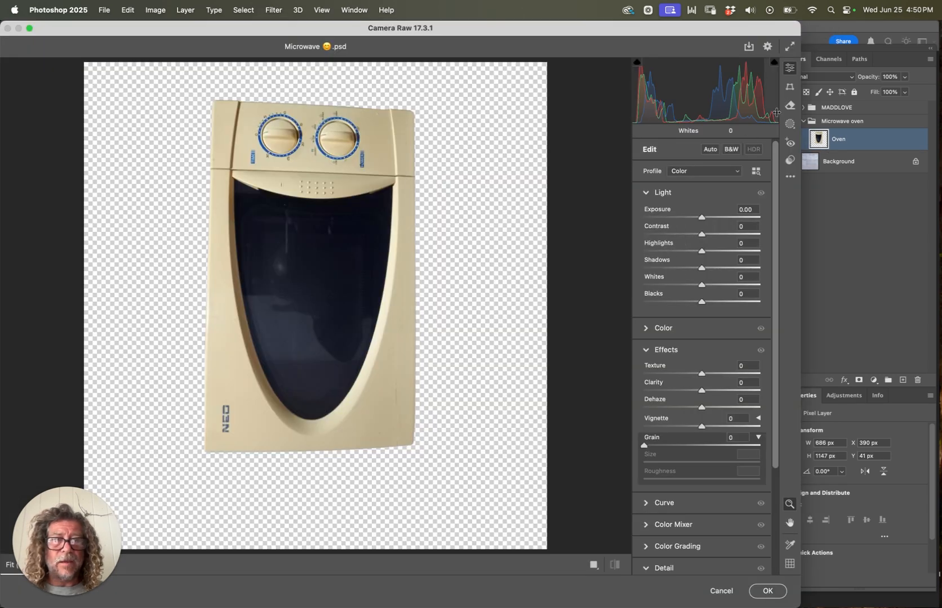
left_click(790, 87)
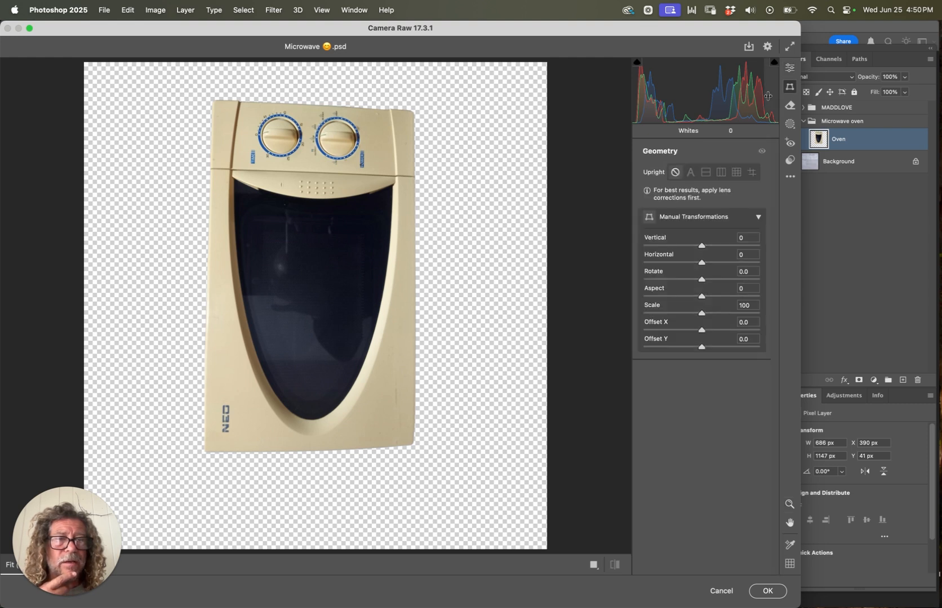
left_click(752, 174)
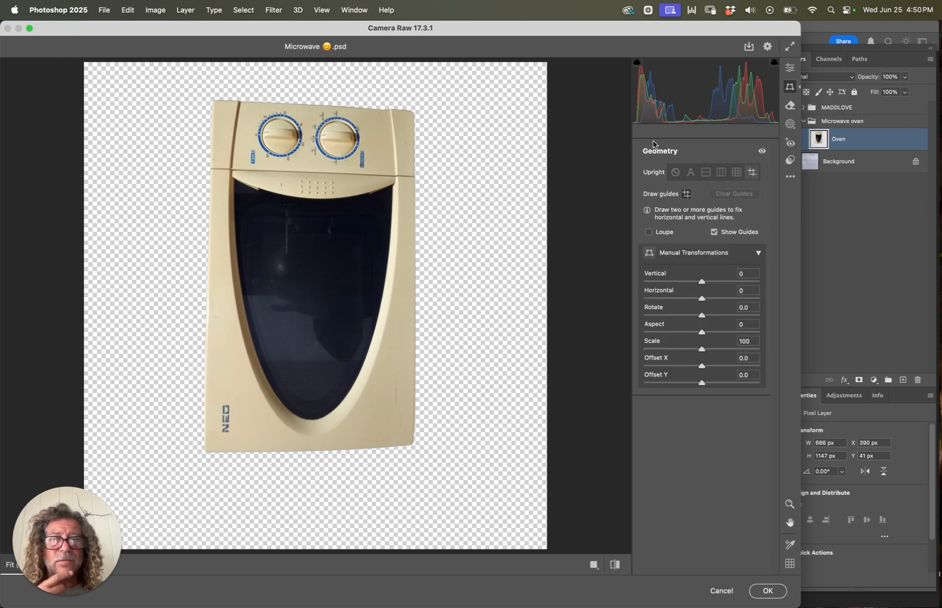
left_click_drag(204, 451, 209, 154)
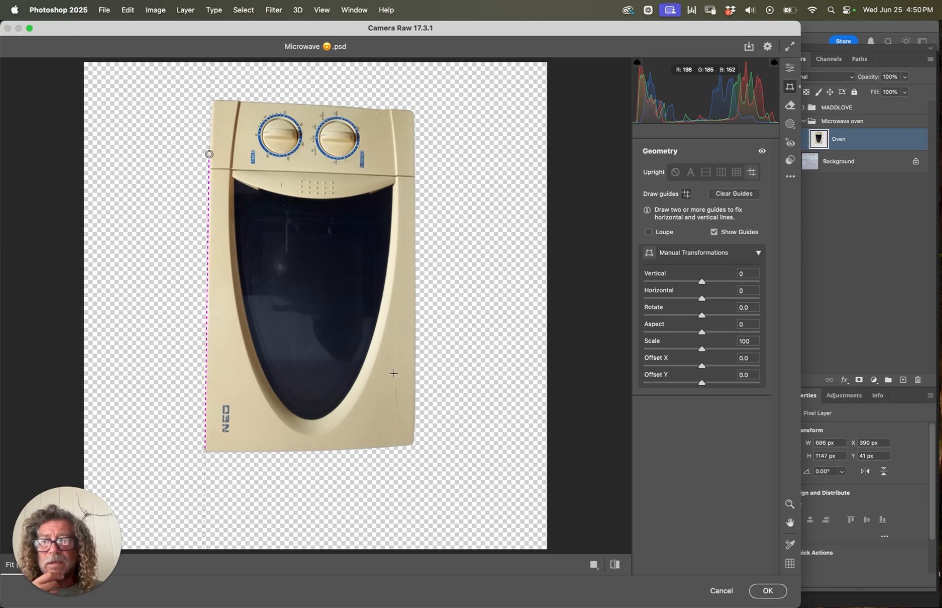
left_click_drag(415, 441, 415, 206)
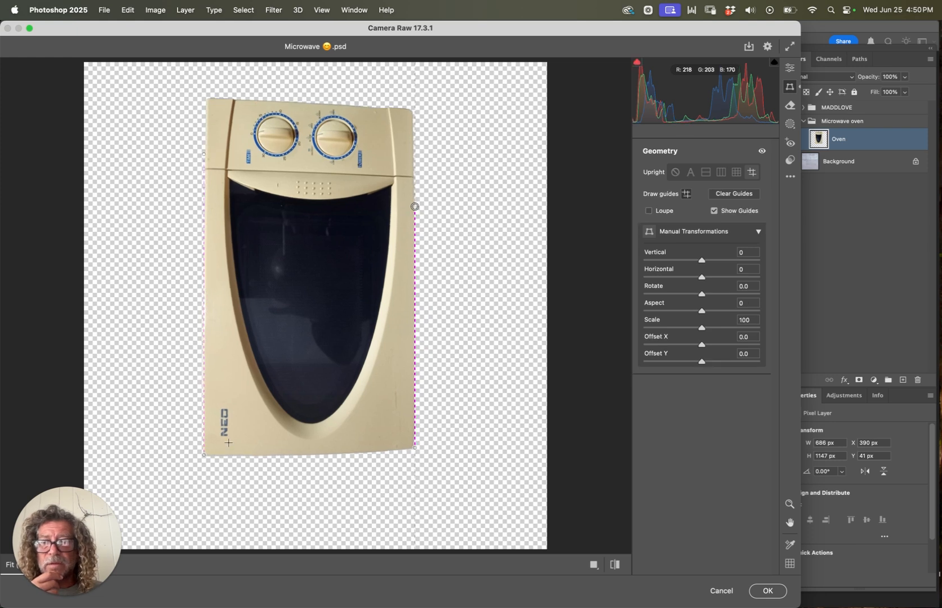
left_click_drag(215, 456, 470, 457)
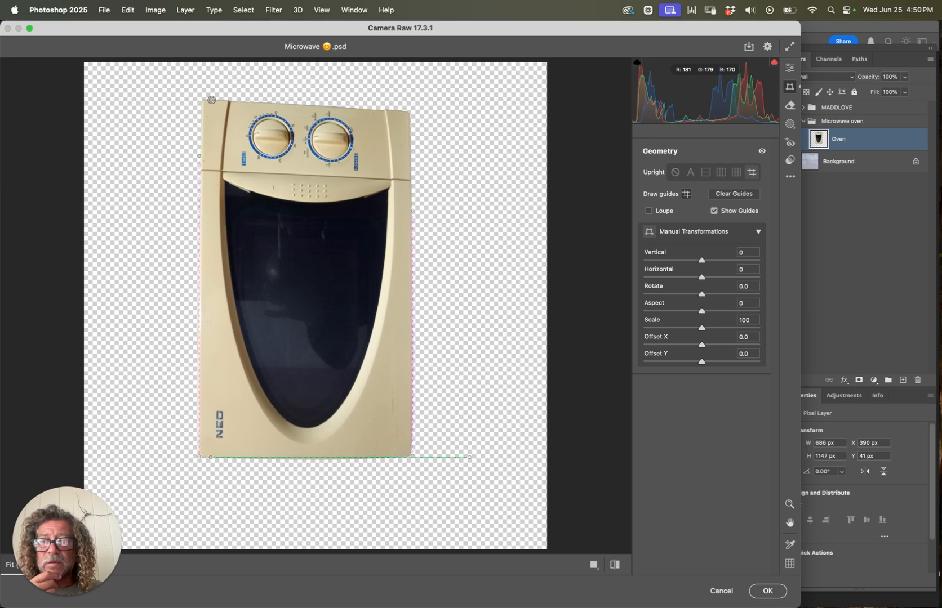
left_click_drag(211, 100, 389, 109)
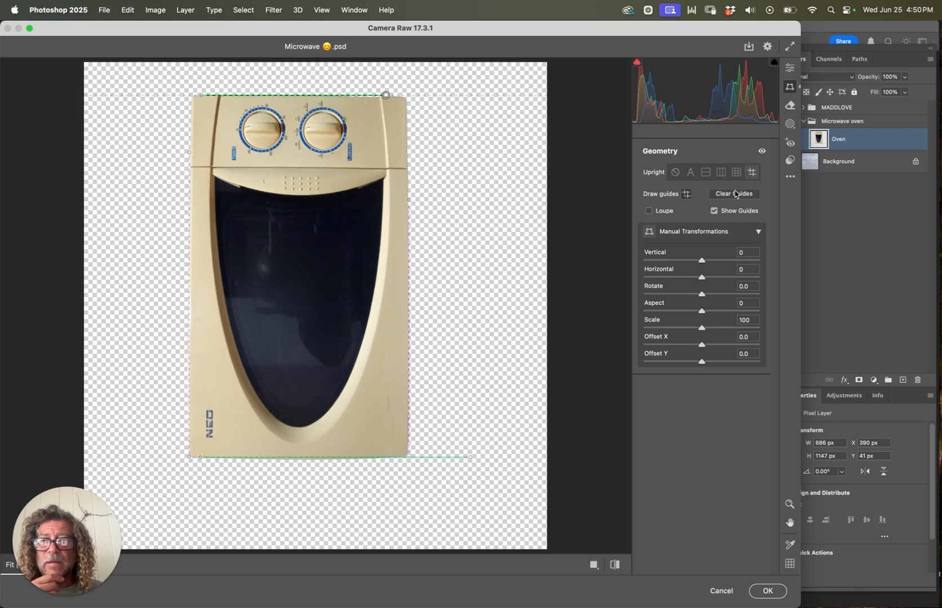
left_click(767, 591)
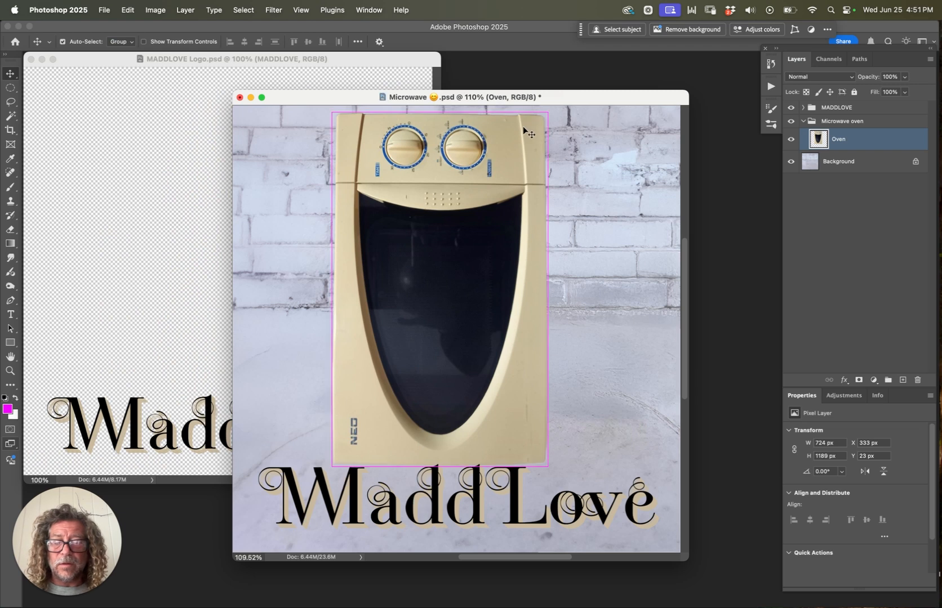
Compare the microwave before and after the perspective correction, and display the document in full-screen mode with the menu bar.
key("super+z")
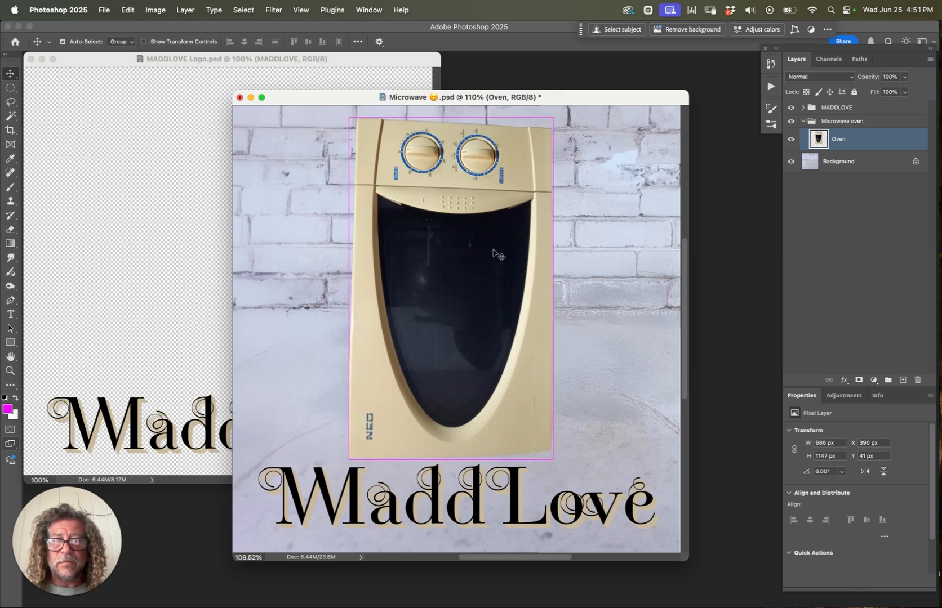
key("super+shift+z")
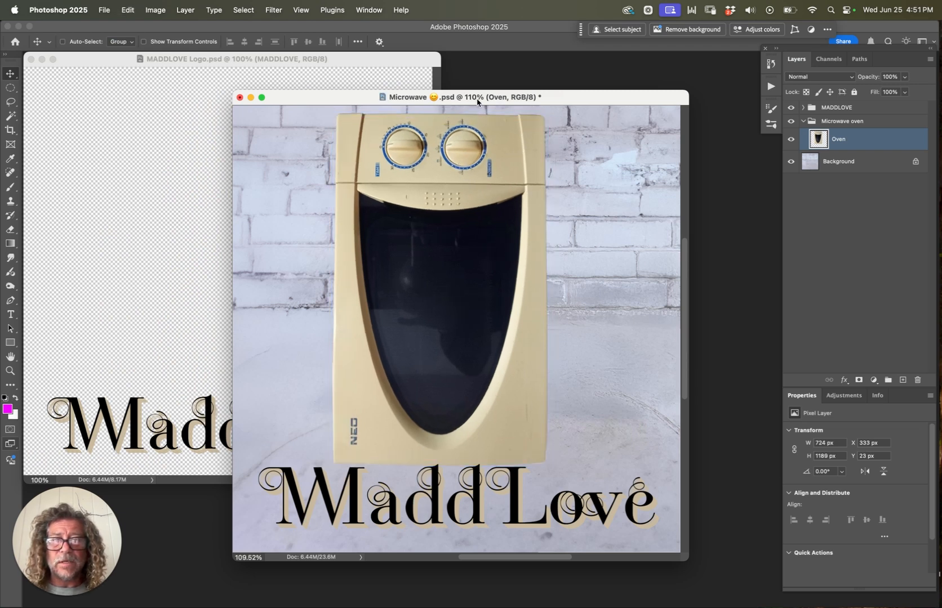
left_click_drag(477, 97, 395, 78)
key("f")
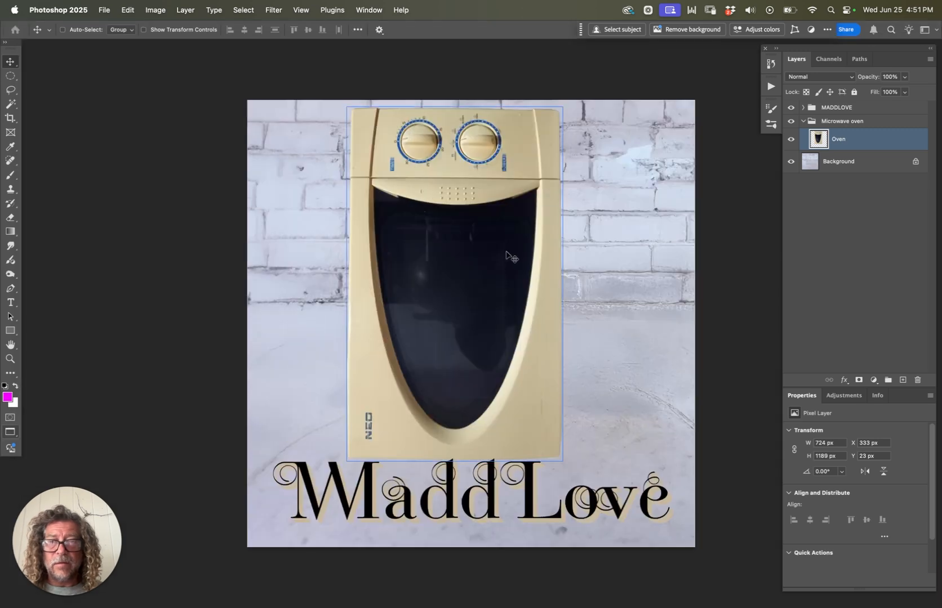
Scale the MADDLOVE group down and lower it slightly, and move the Oven layer down and right to centre it above the lettering.
left_click(815, 120)
left_click(815, 113)
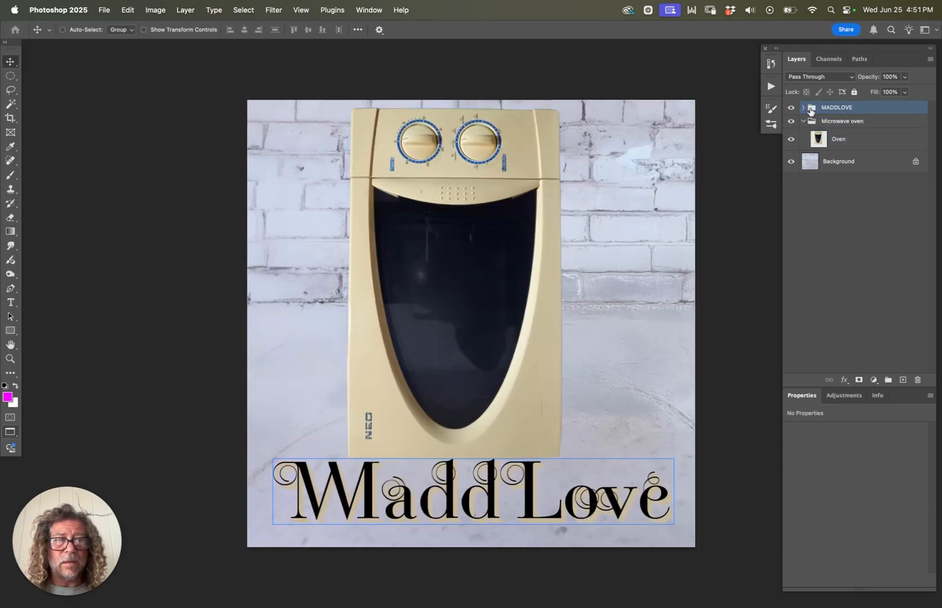
key("super+t")
left_click_drag(674, 460, 640, 465)
left_click_drag(589, 496, 587, 515)
key("Return")
left_click(813, 144)
left_click_drag(466, 244, 490, 256)
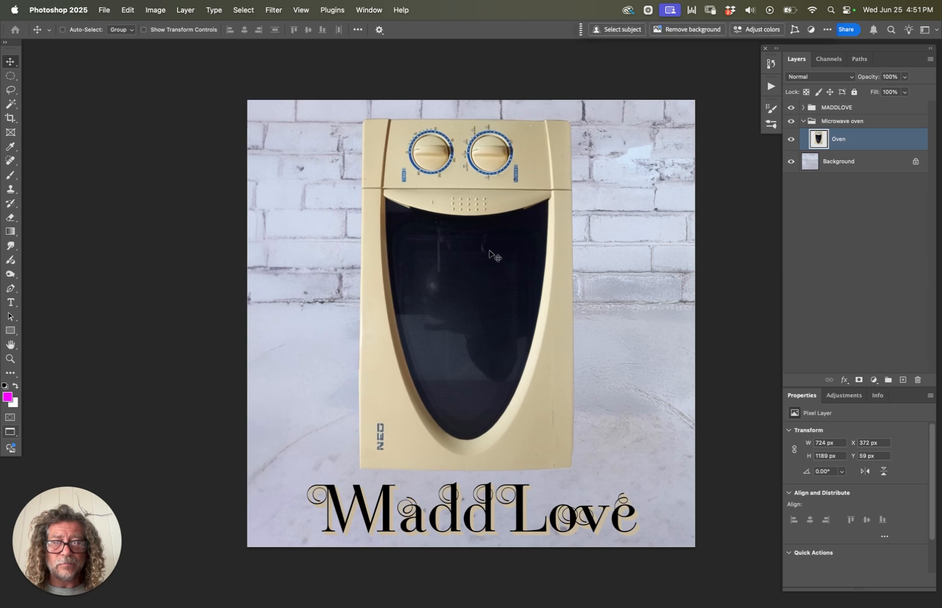
Add a Hue/Saturation adjustment layer named Shadow Hue/Saturation 1 above Background, masked to the Oven outline, with Lightness set to -29.
left_click(818, 140, "super")
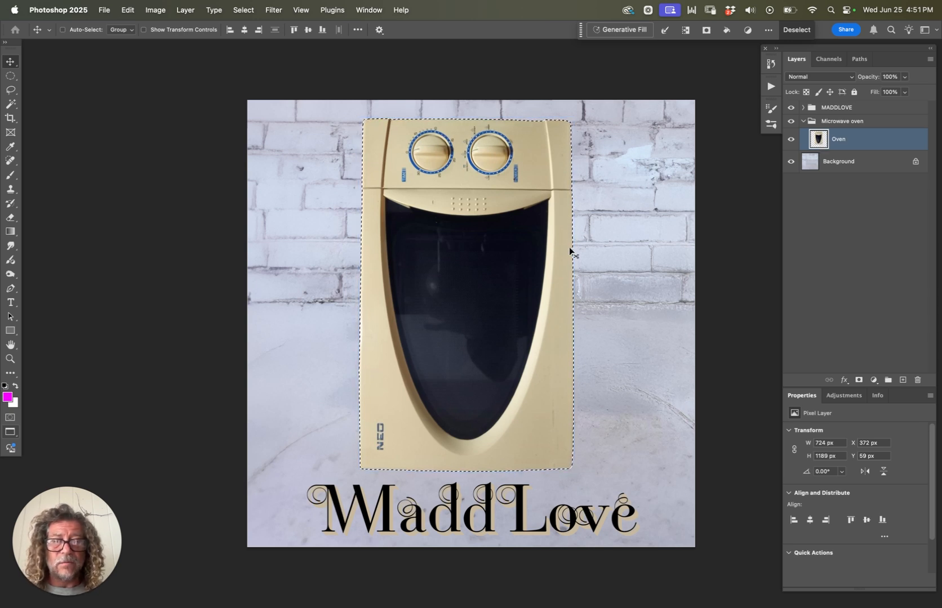
left_click(811, 163)
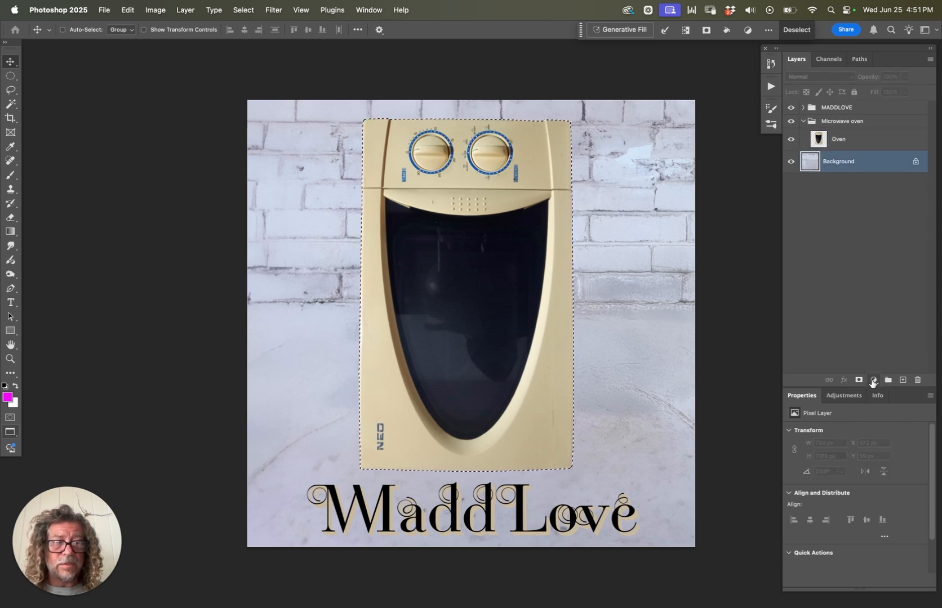
left_click(873, 379)
left_click(876, 496)
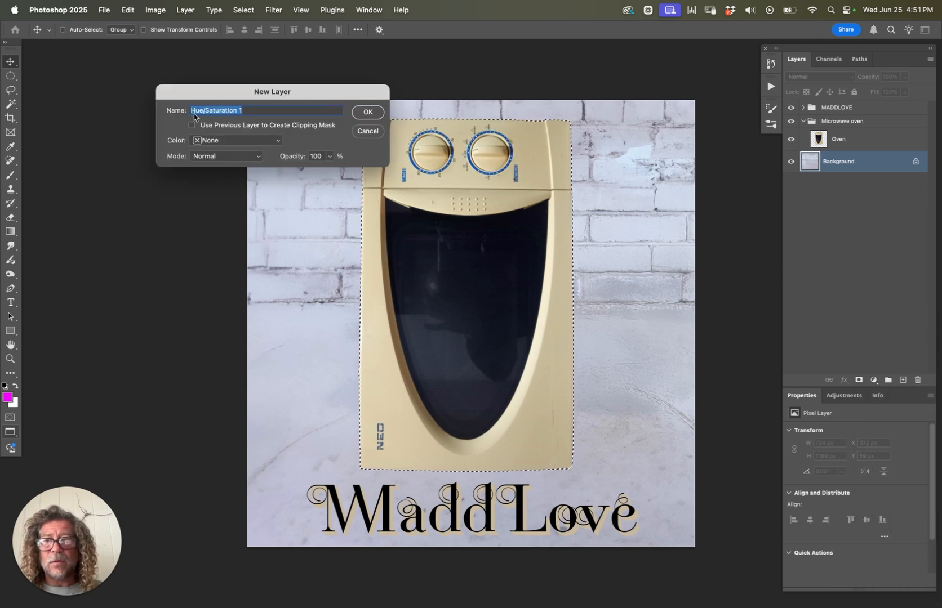
left_click(190, 111)
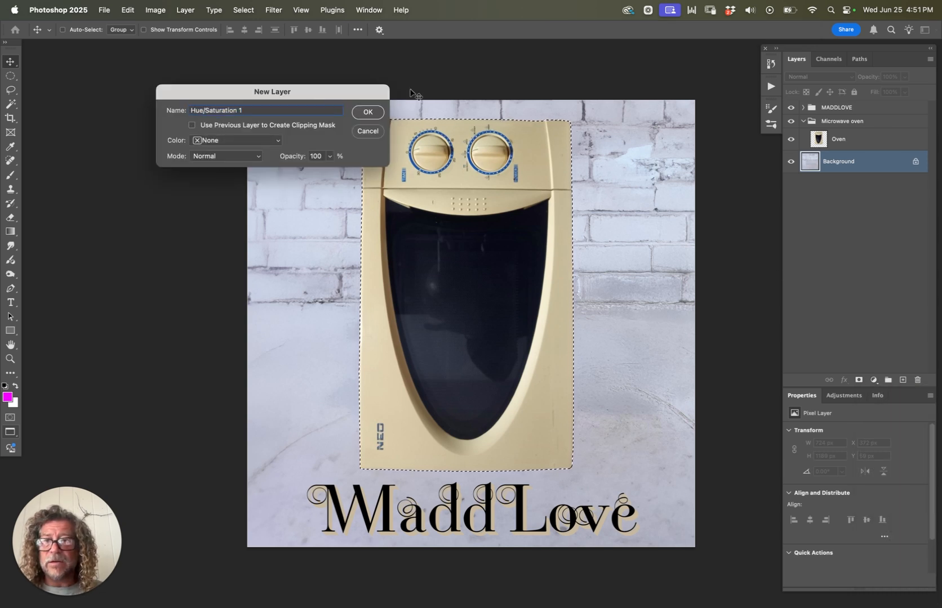
type("Shadow")
left_click(367, 112)
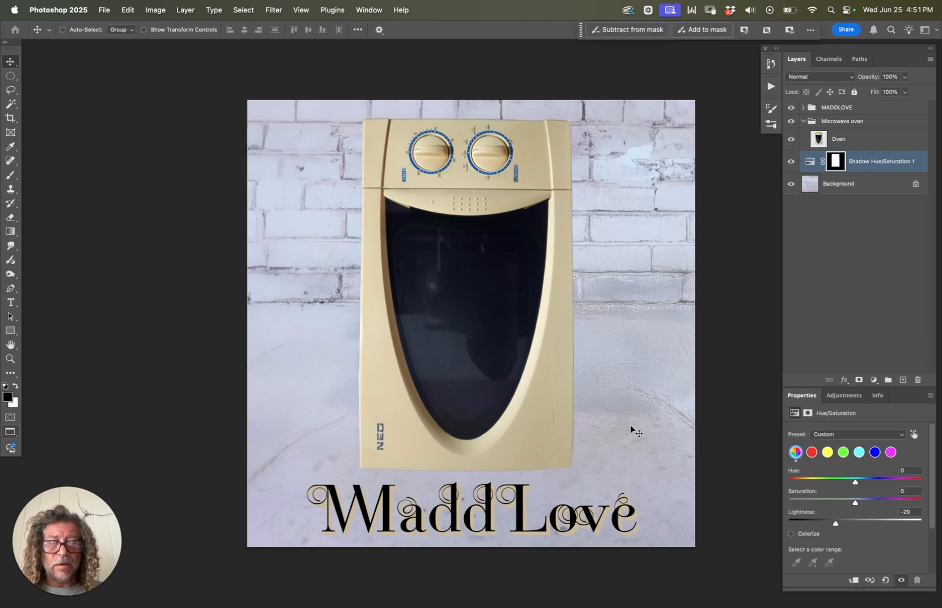
Offset the shadow layer slightly down and right of the microwave, feather its mask to 4.8 px, and deselect all layers.
left_click_drag(514, 427, 518, 430)
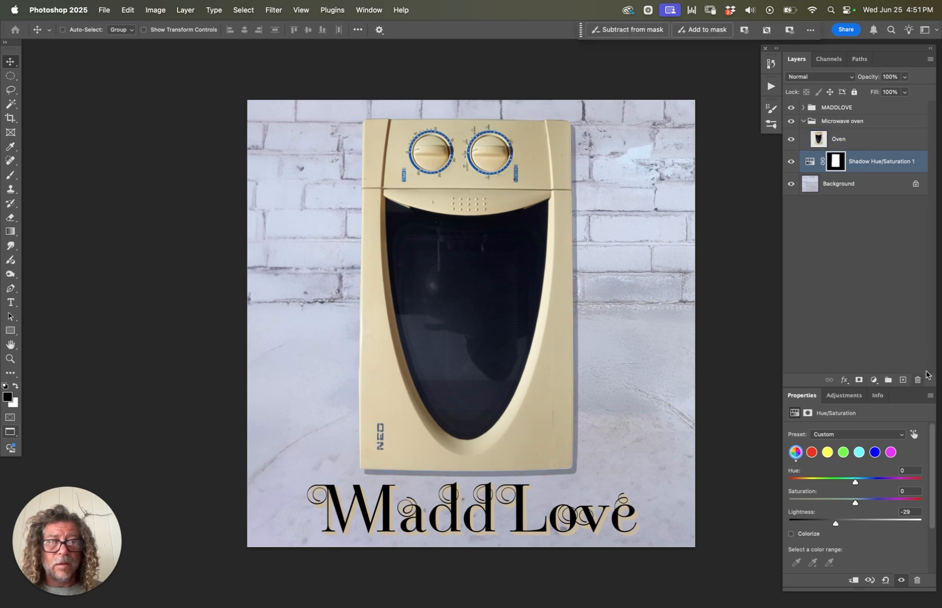
left_click(835, 161)
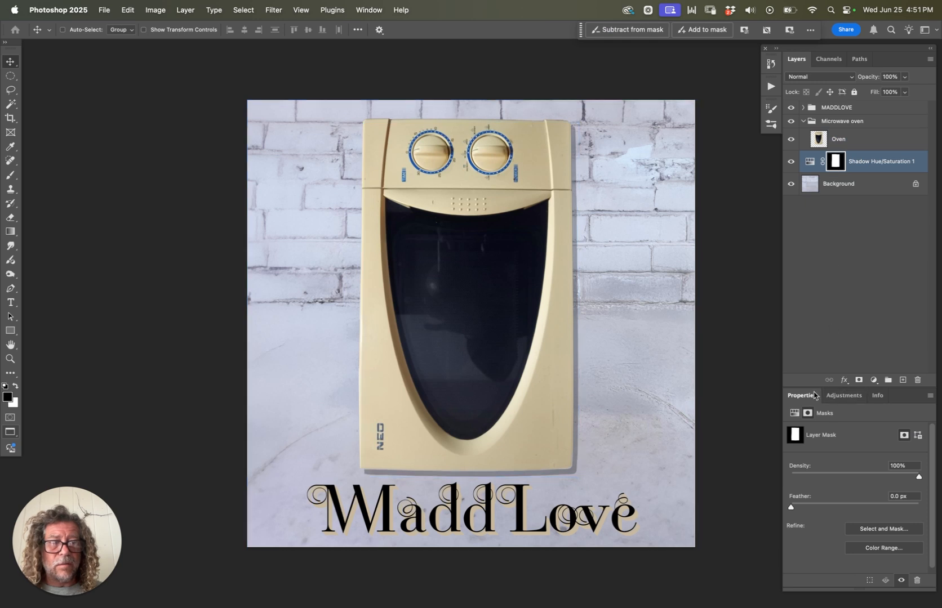
left_click_drag(794, 509, 809, 512)
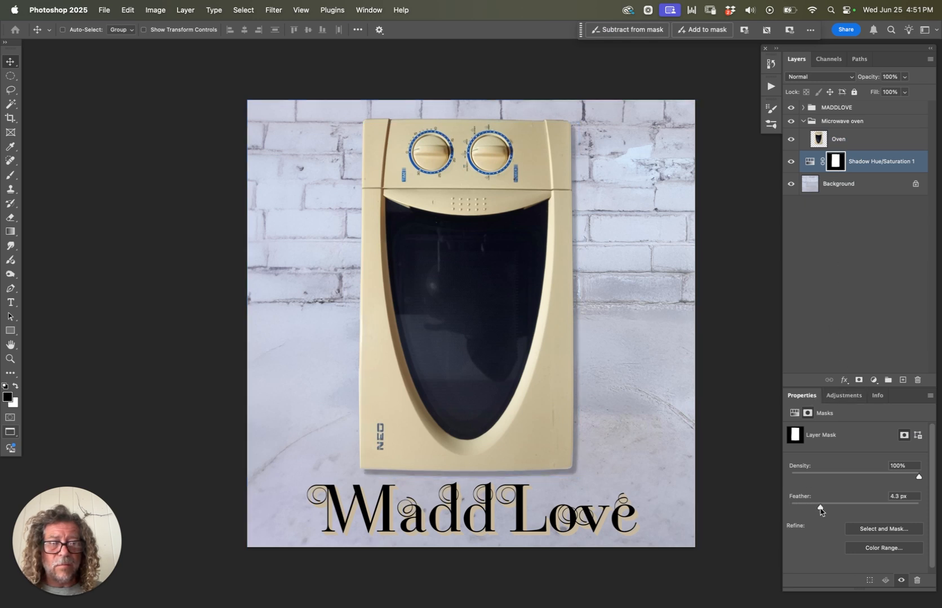
left_click_drag(824, 510, 825, 509)
left_click(859, 105)
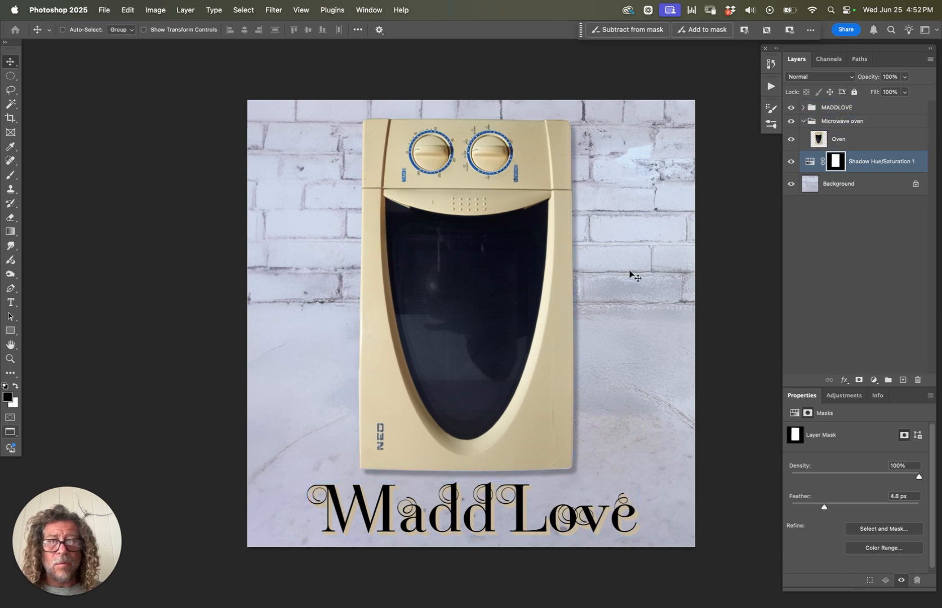
left_click(823, 258)
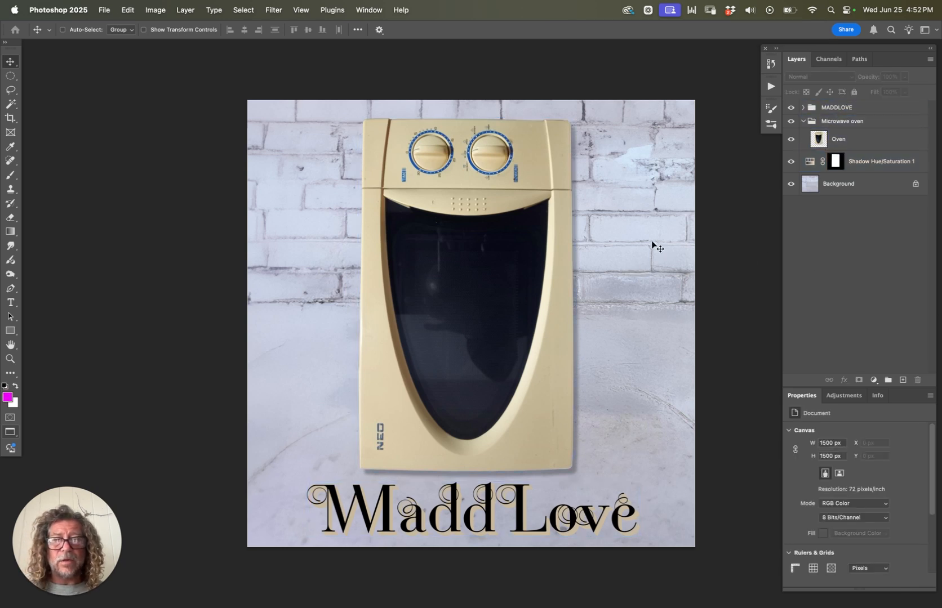